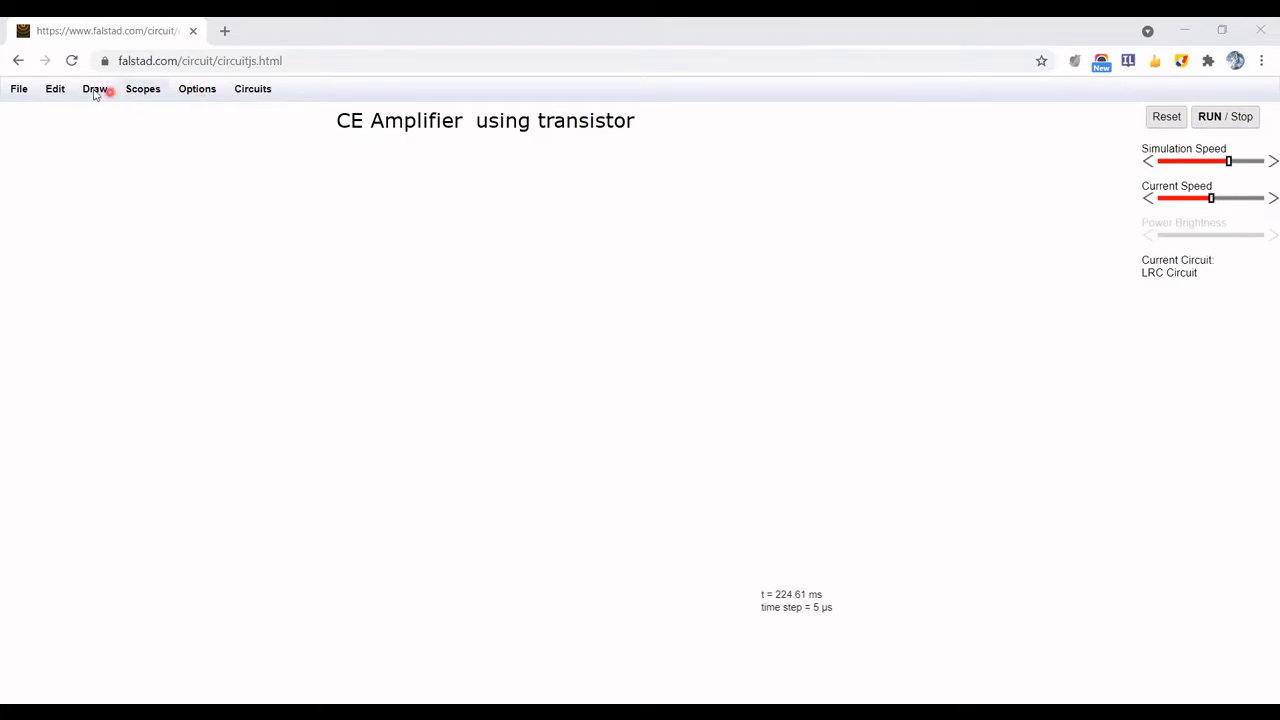
Place an NPN bipolar transistor in the middle of the empty canvas
{"action": "left_click", "coordinate": [95, 90]}
{"action": "mouse_move", "coordinate": [120, 157]}
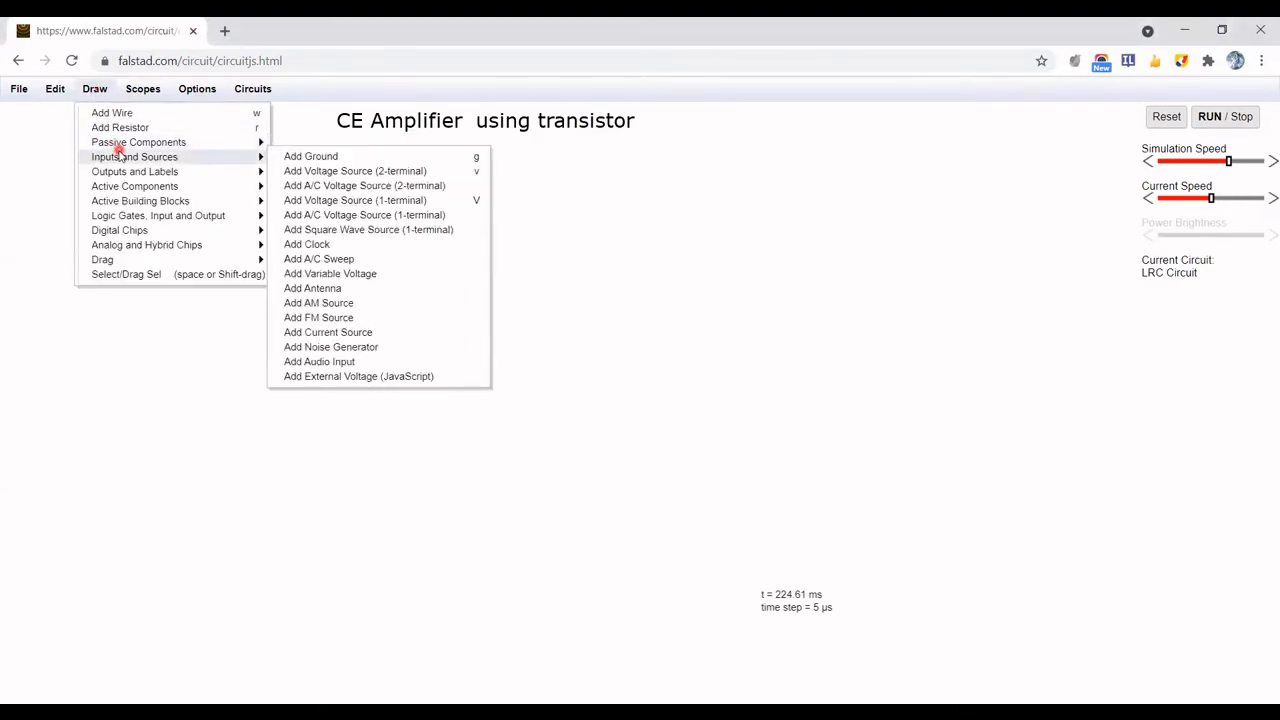
{"action": "mouse_move", "coordinate": [258, 200]}
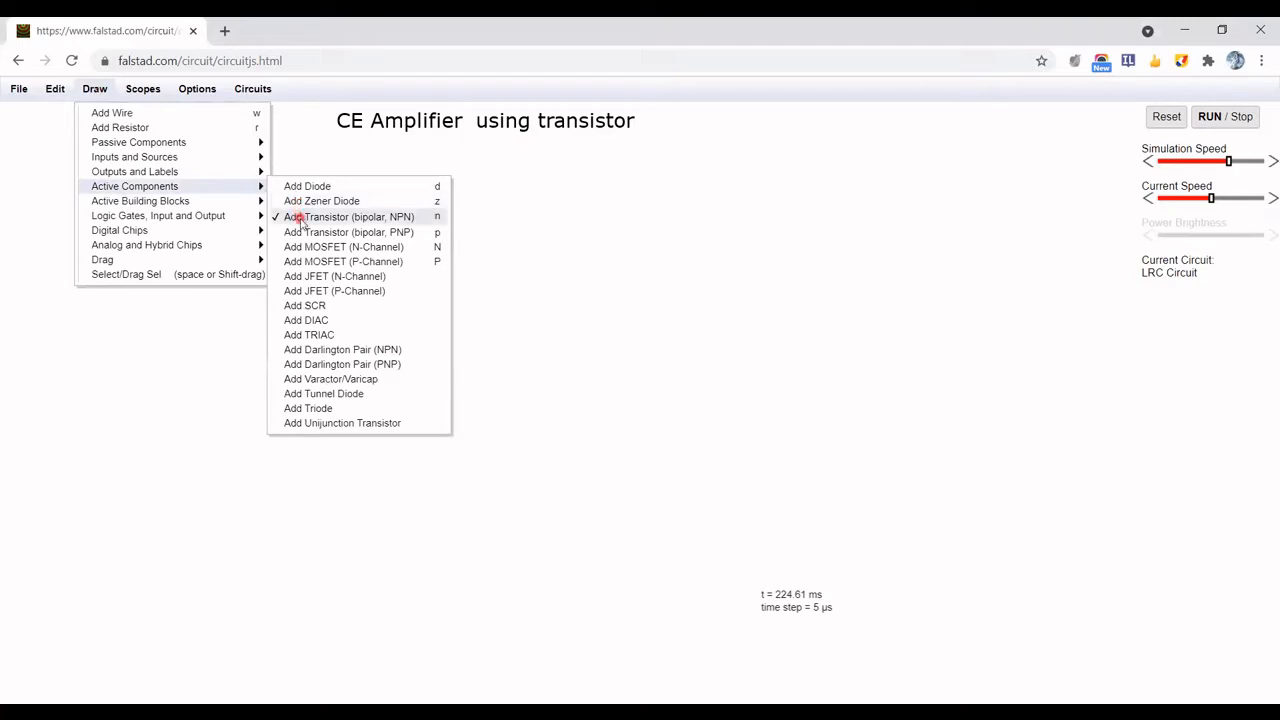
{"action": "left_click", "coordinate": [300, 220]}
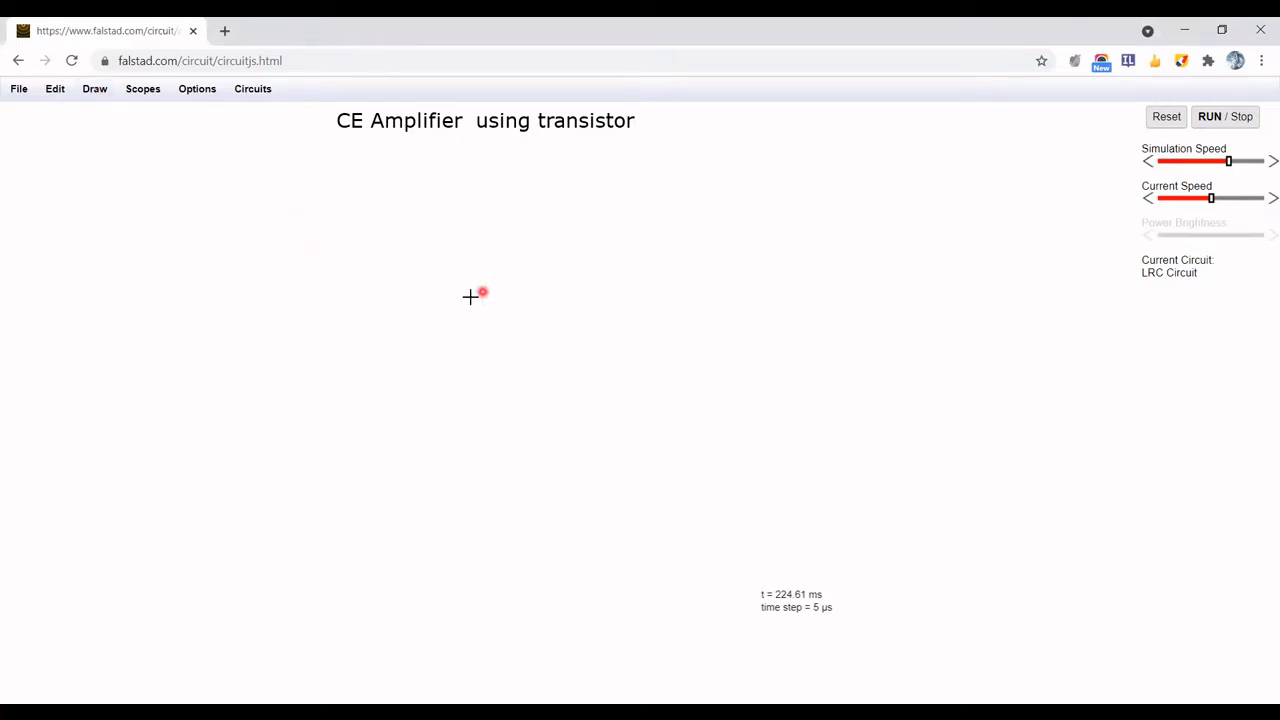
{"action": "left_click_drag", "start_coordinate": [443, 311], "coordinate": [530, 315]}
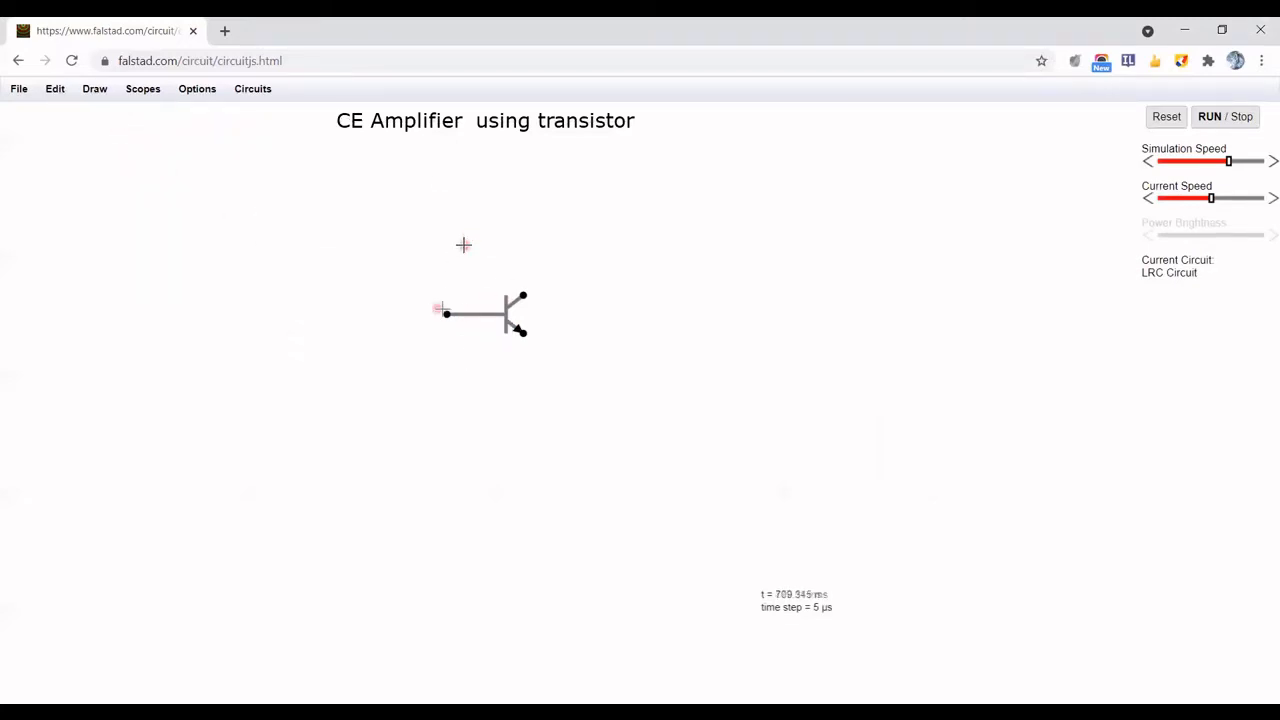
Add four resistors: one above and one below the base node, one on the collector and one on the emitter
{"action": "left_click_drag", "start_coordinate": [447, 314], "coordinate": [441, 179]}
{"action": "left_click_drag", "start_coordinate": [523, 181], "coordinate": [523, 294]}
{"action": "left_click_drag", "start_coordinate": [447, 314], "coordinate": [447, 427]}
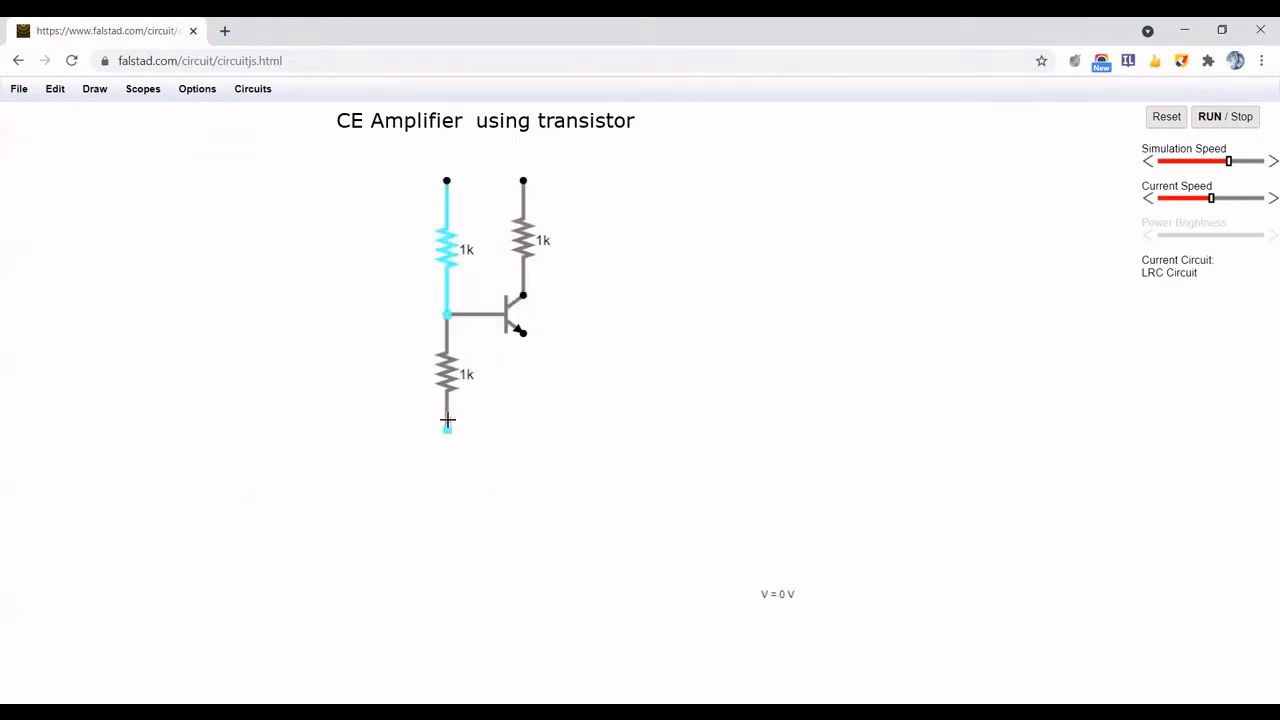
{"action": "mouse_move", "coordinate": [523, 333]}
{"action": "left_mouse_down"}
{"action": "mouse_move", "coordinate": [524, 428]}
{"action": "mouse_move", "coordinate": [448, 430]}
{"action": "left_mouse_up"}
Wire together the upper ends of the base and collector resistors, and the lower ends of the base and emitter resistors
{"action": "left_click", "coordinate": [94, 90]}
{"action": "left_click", "coordinate": [103, 114]}
{"action": "left_click_drag", "start_coordinate": [523, 181], "coordinate": [449, 180]}
Attach a ground to the junction below the emitter resistor
{"action": "left_click", "coordinate": [94, 88]}
{"action": "mouse_move", "coordinate": [134, 157]}
{"action": "left_click", "coordinate": [309, 157]}
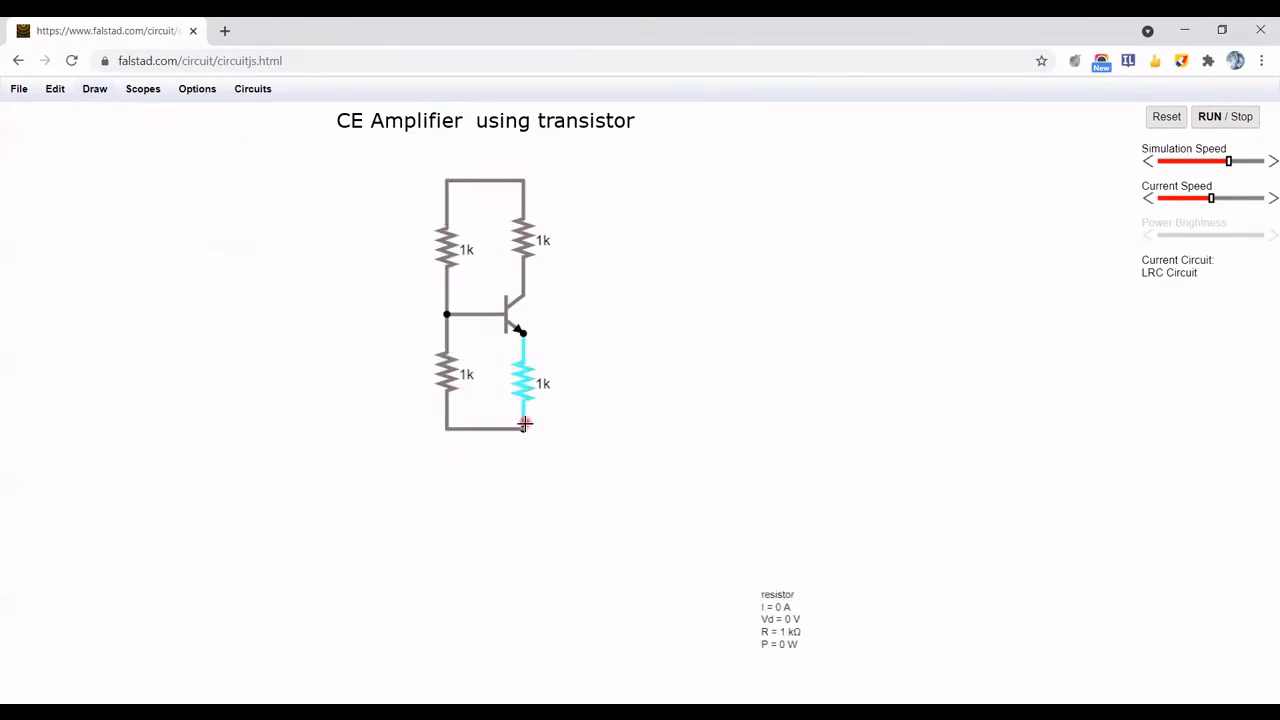
{"action": "left_click_drag", "start_coordinate": [523, 429], "coordinate": [523, 473]}
Add a one-terminal voltage source at the upper supply rail, where it meets the base bias resistor
{"action": "left_click", "coordinate": [94, 88]}
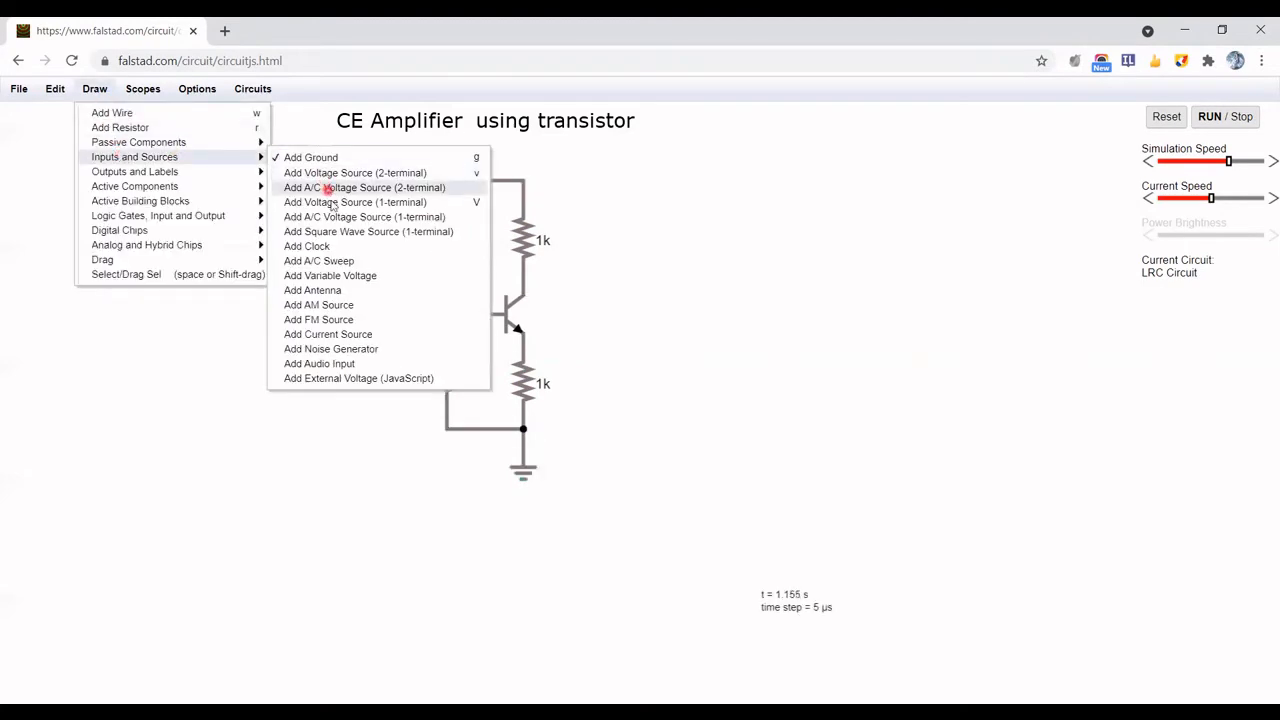
{"action": "left_click", "coordinate": [381, 202]}
{"action": "left_click_drag", "start_coordinate": [447, 180], "coordinate": [408, 180]}
{"action": "left_click", "coordinate": [94, 88]}
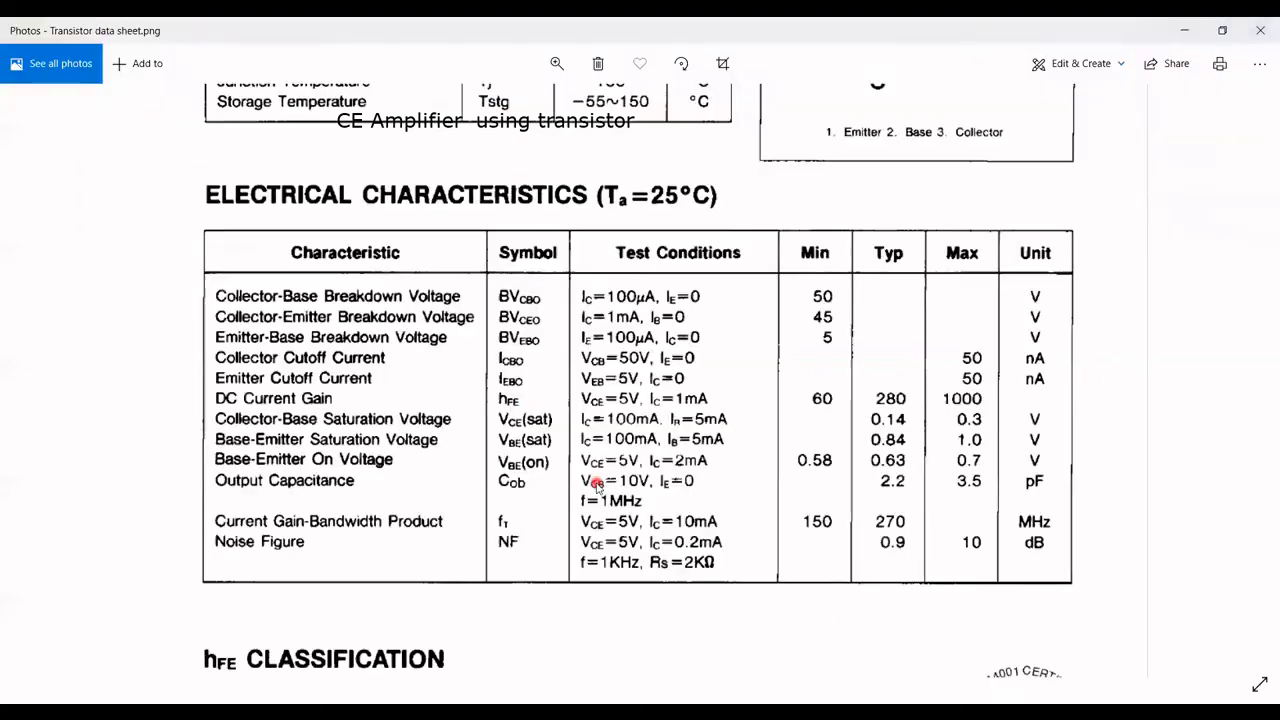
Set the upper base resistor to 110k and the collector resistor to 10k
{"action": "left_click", "coordinate": [397, 455]}
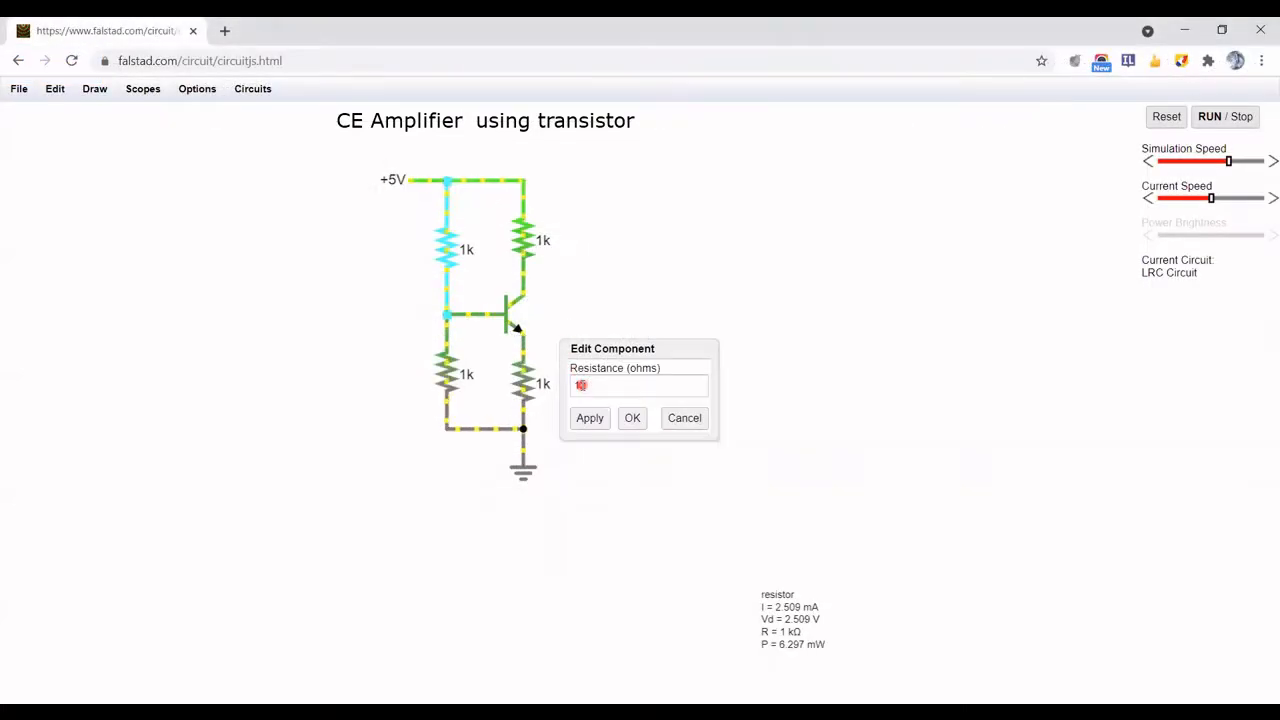
{"action": "type", "text": "110k"}
{"action": "key", "text": "Return"}
{"action": "double_click", "coordinate": [522, 380]}
{"action": "left_click", "coordinate": [580, 386]}
{"action": "type", "text": "0"}
{"action": "key", "text": "Return"}
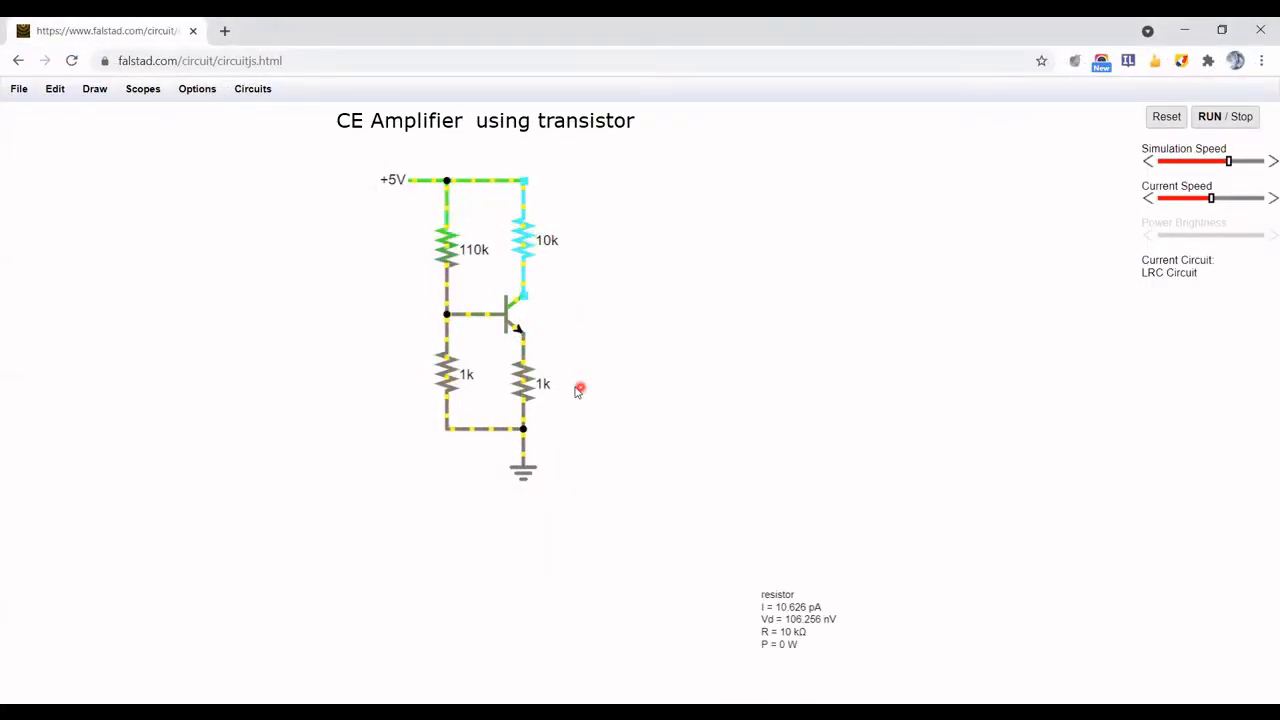
Set the lower base bias resistor to 10k
{"action": "double_click", "coordinate": [447, 374]}
{"action": "left_click", "coordinate": [580, 386]}
{"action": "type", "text": "0"}
{"action": "key", "text": "Return"}
Set the DC supply voltage to 20 V
{"action": "double_click", "coordinate": [403, 181]}
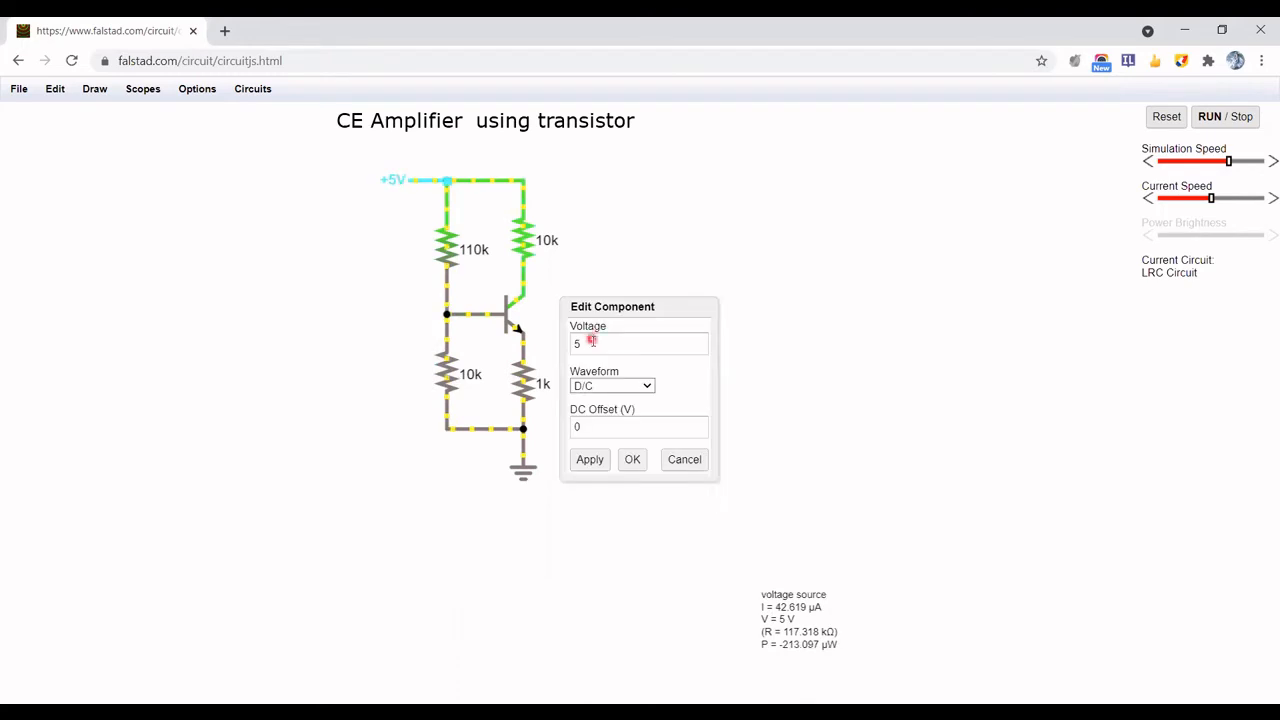
{"action": "double_click", "coordinate": [584, 342]}
{"action": "type", "text": "20"}
{"action": "key", "text": "Return"}
Add a vertical voltmeter/scope probe in the free space beside the base bias resistors
{"action": "left_click", "coordinate": [94, 88]}
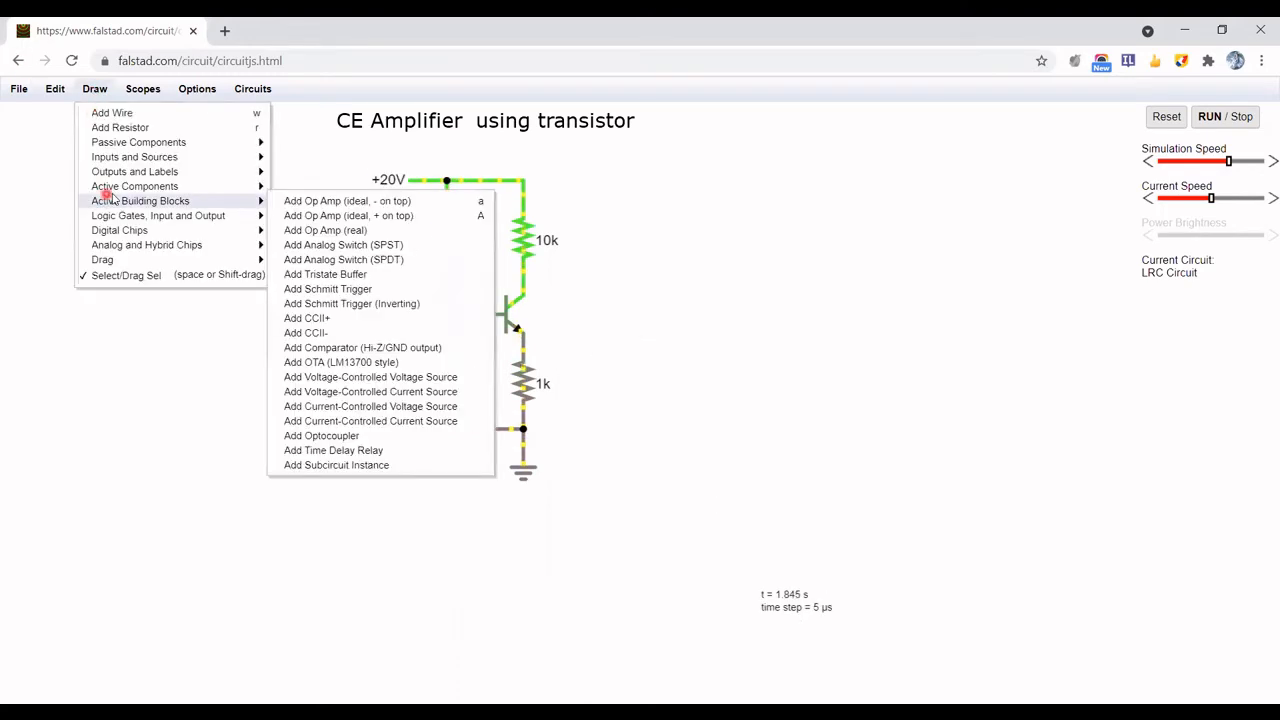
{"action": "left_click", "coordinate": [146, 170]}
{"action": "left_click", "coordinate": [278, 173]}
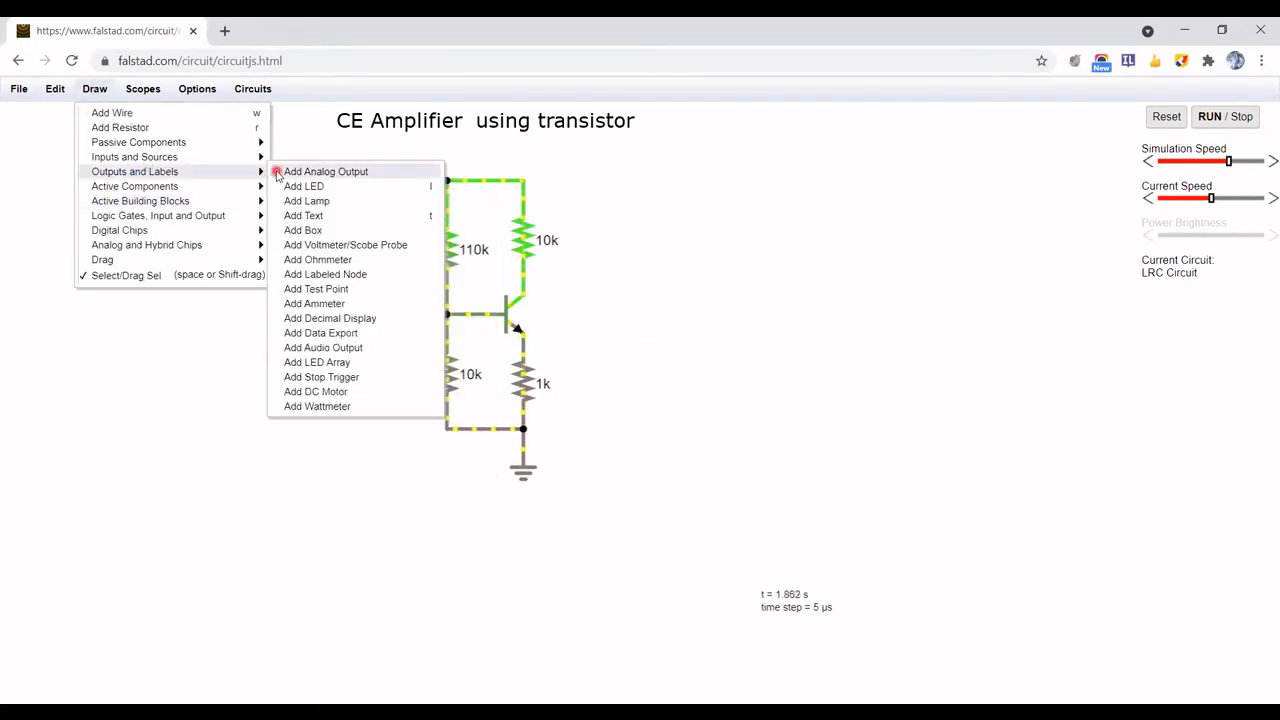
{"action": "left_click", "coordinate": [313, 247]}
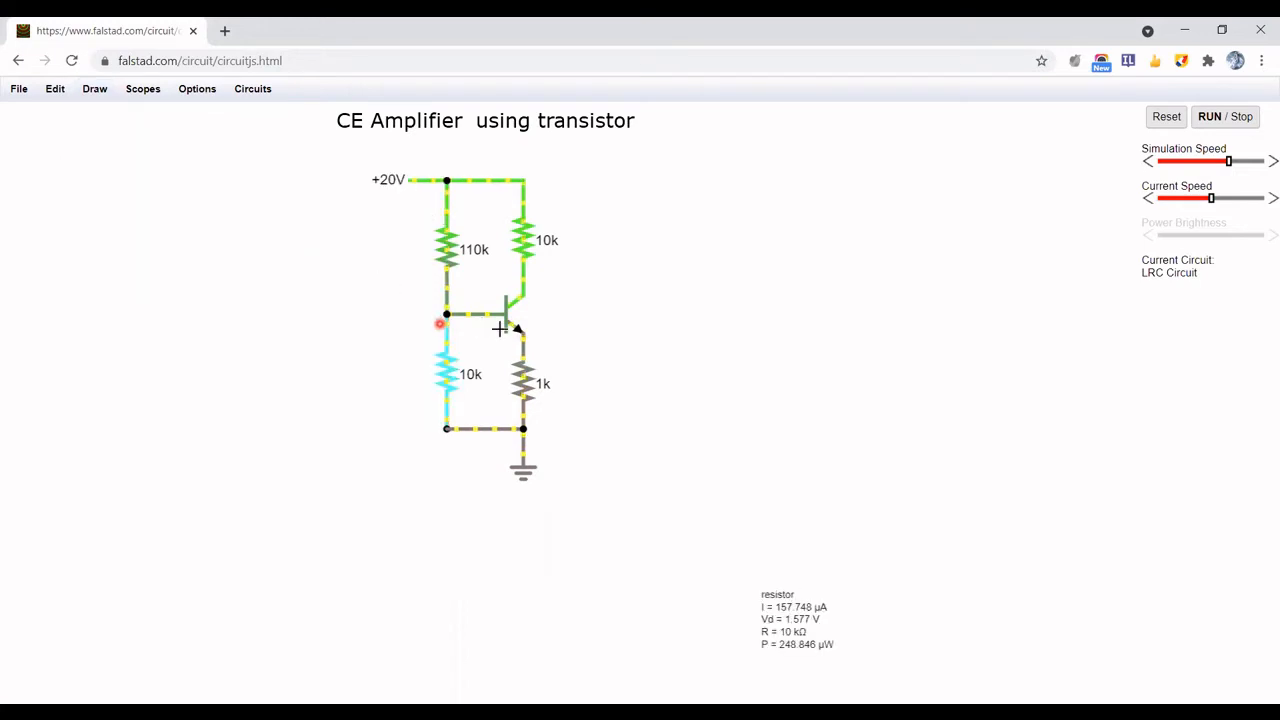
{"action": "left_click_drag", "start_coordinate": [473, 333], "coordinate": [489, 349]}
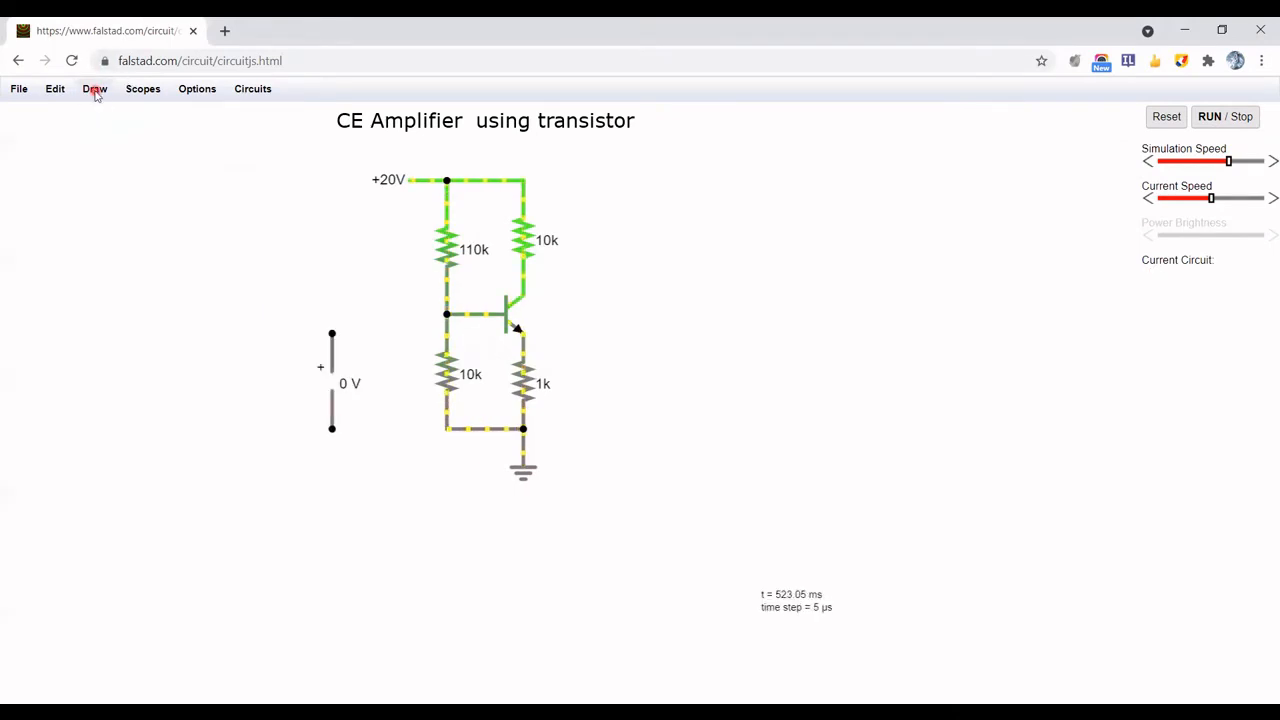
Wire the voltmeter between the transistor's base and emitter, routing the emitter lead around below the circuit
{"action": "left_click", "coordinate": [95, 90]}
{"action": "left_click", "coordinate": [102, 112]}
{"action": "left_click", "coordinate": [319, 350]}
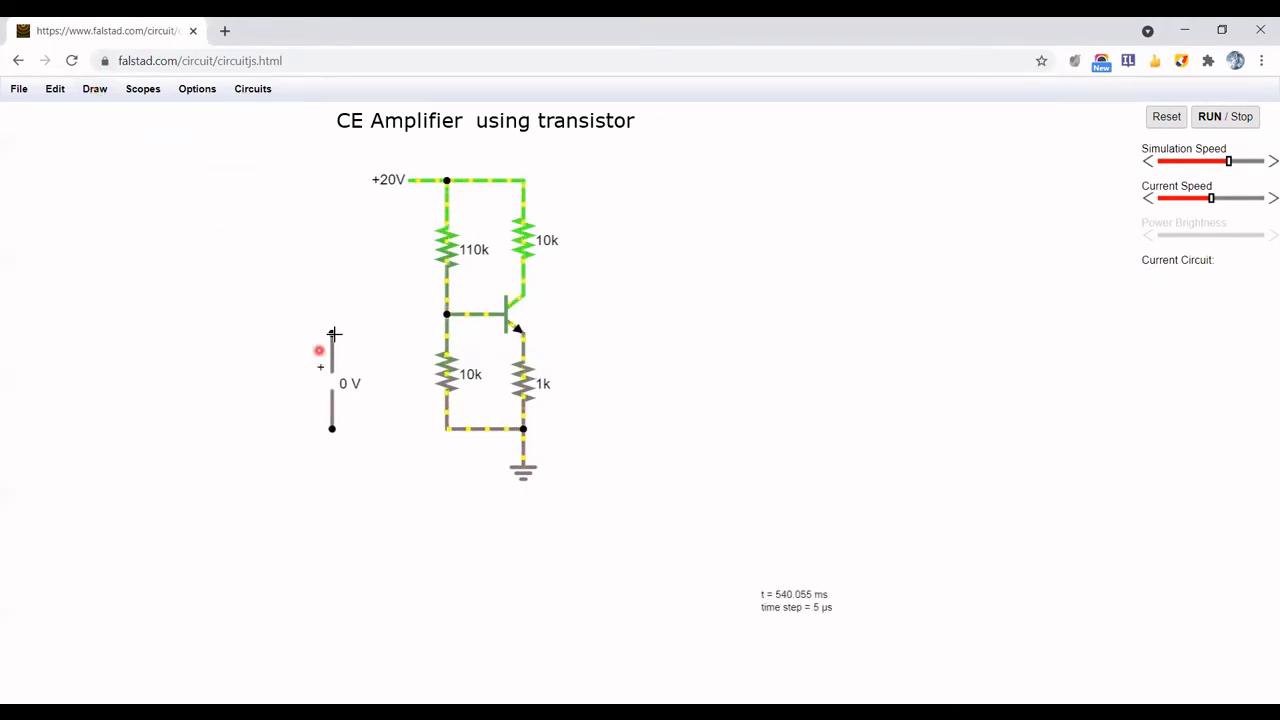
{"action": "left_click_drag", "start_coordinate": [334, 334], "coordinate": [447, 315]}
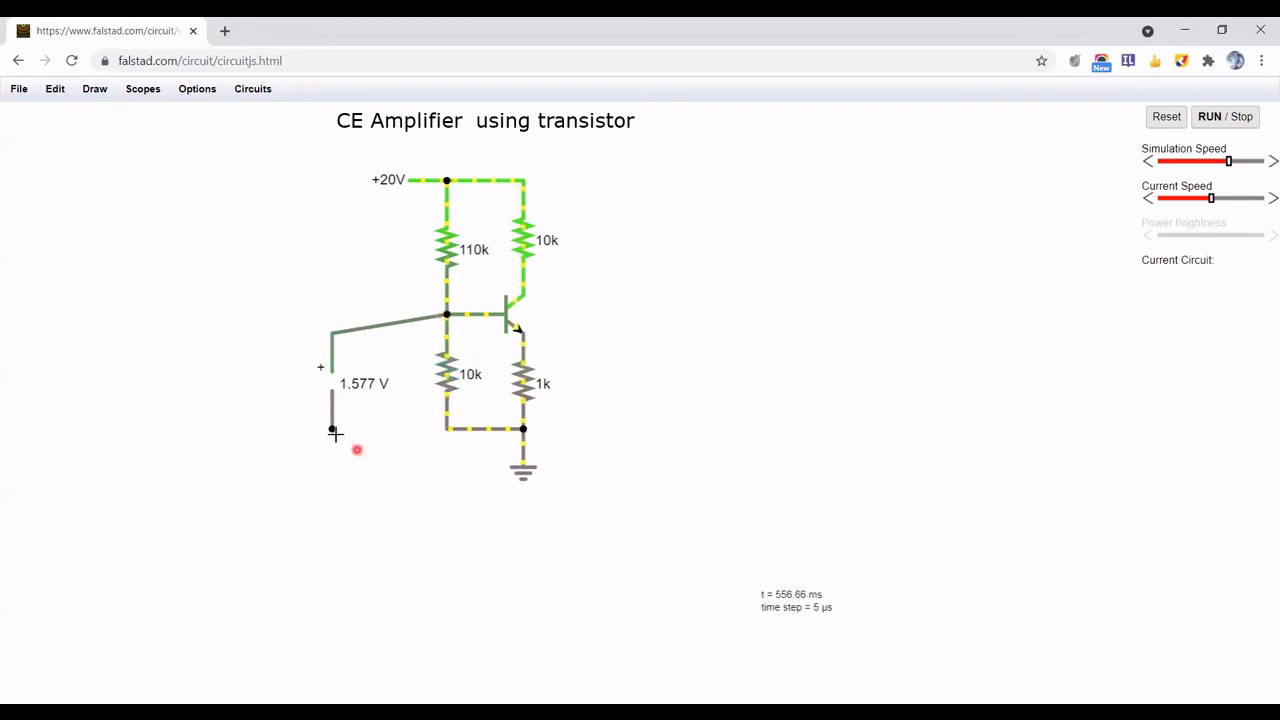
{"action": "left_click_drag", "start_coordinate": [333, 430], "coordinate": [332, 505]}
{"action": "left_click_drag", "start_coordinate": [332, 505], "coordinate": [657, 505]}
{"action": "mouse_move", "coordinate": [657, 505]}
{"action": "left_mouse_down"}
{"action": "mouse_move", "coordinate": [650, 333]}
{"action": "mouse_move", "coordinate": [523, 333]}
{"action": "left_mouse_up"}
Set the voltmeter's display scale to V
{"action": "left_click", "coordinate": [333, 394]}
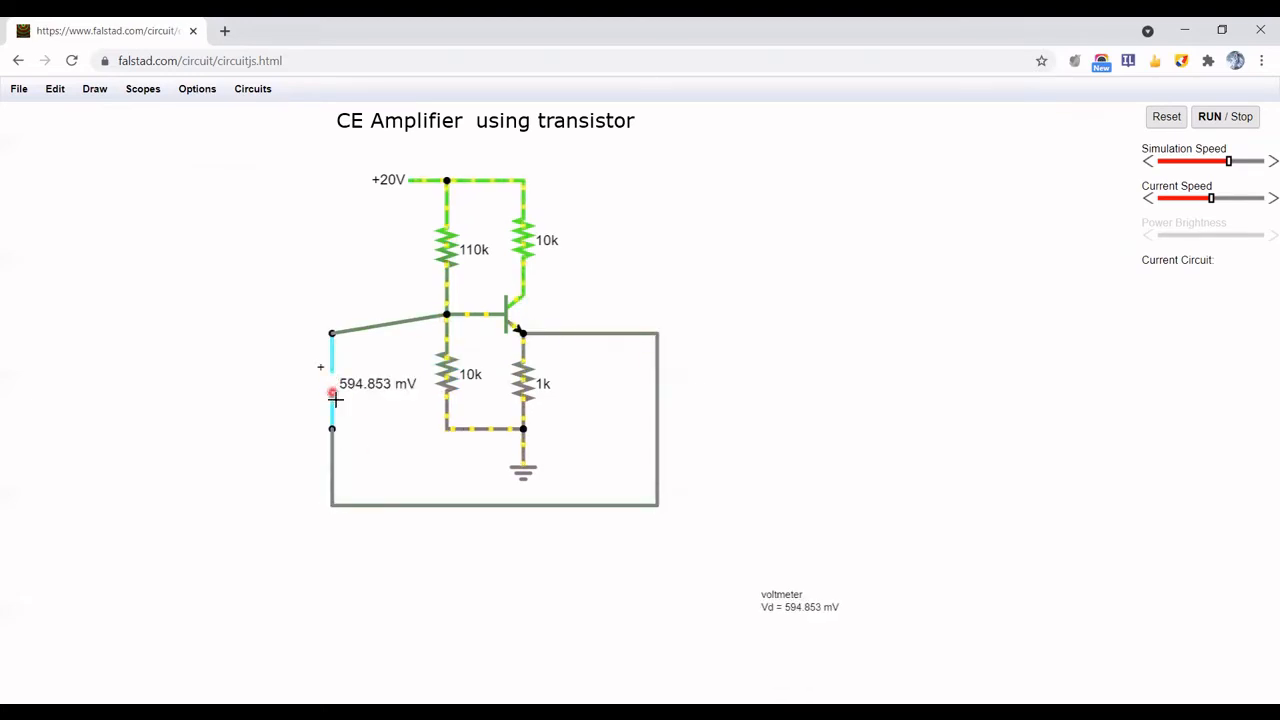
{"action": "double_click", "coordinate": [335, 400]}
{"action": "left_click", "coordinate": [614, 418]}
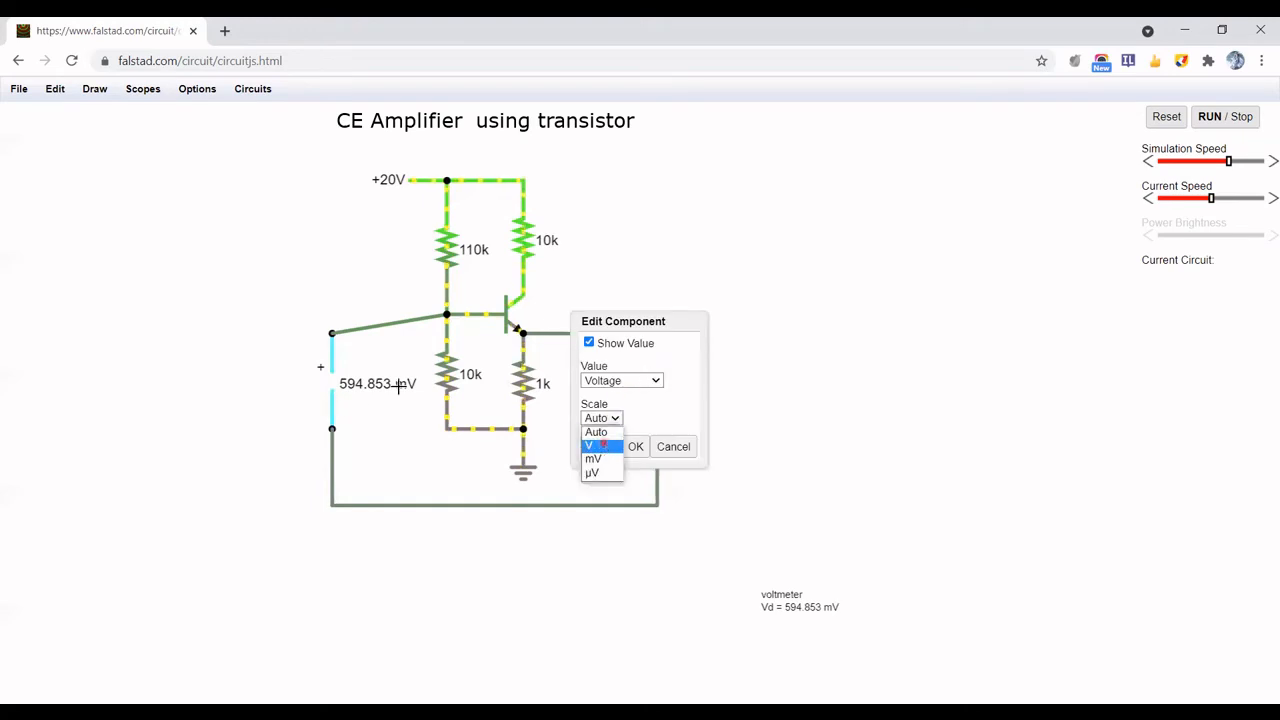
{"action": "left_click", "coordinate": [601, 445]}
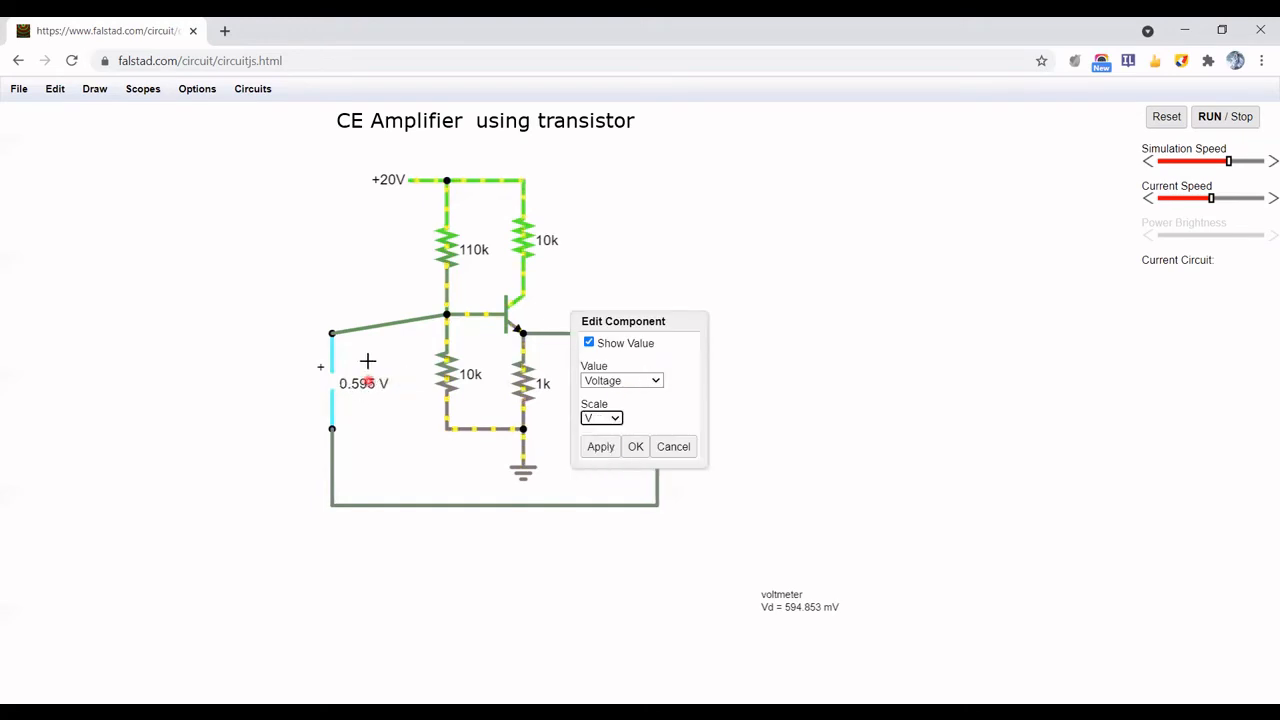
{"action": "left_click", "coordinate": [632, 446]}
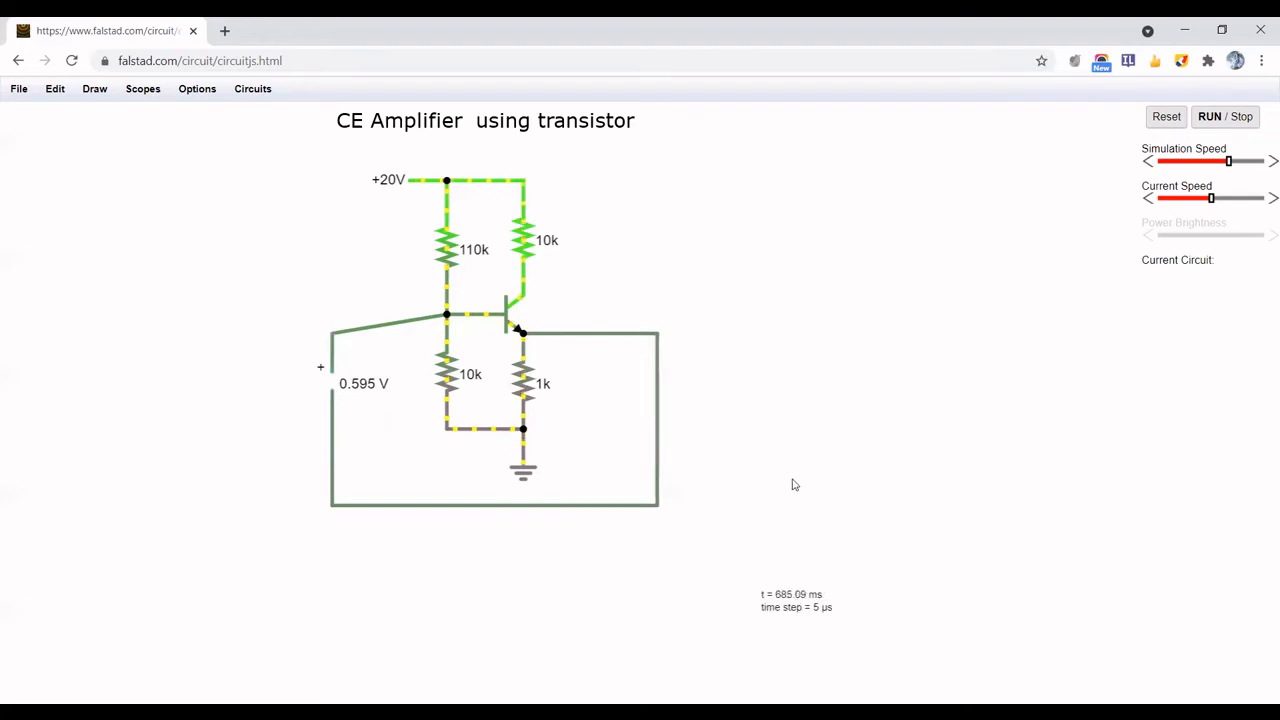
Delete the voltmeter and the wires connecting it to the base and emitter
{"action": "key", "text": "alt+Tab"}
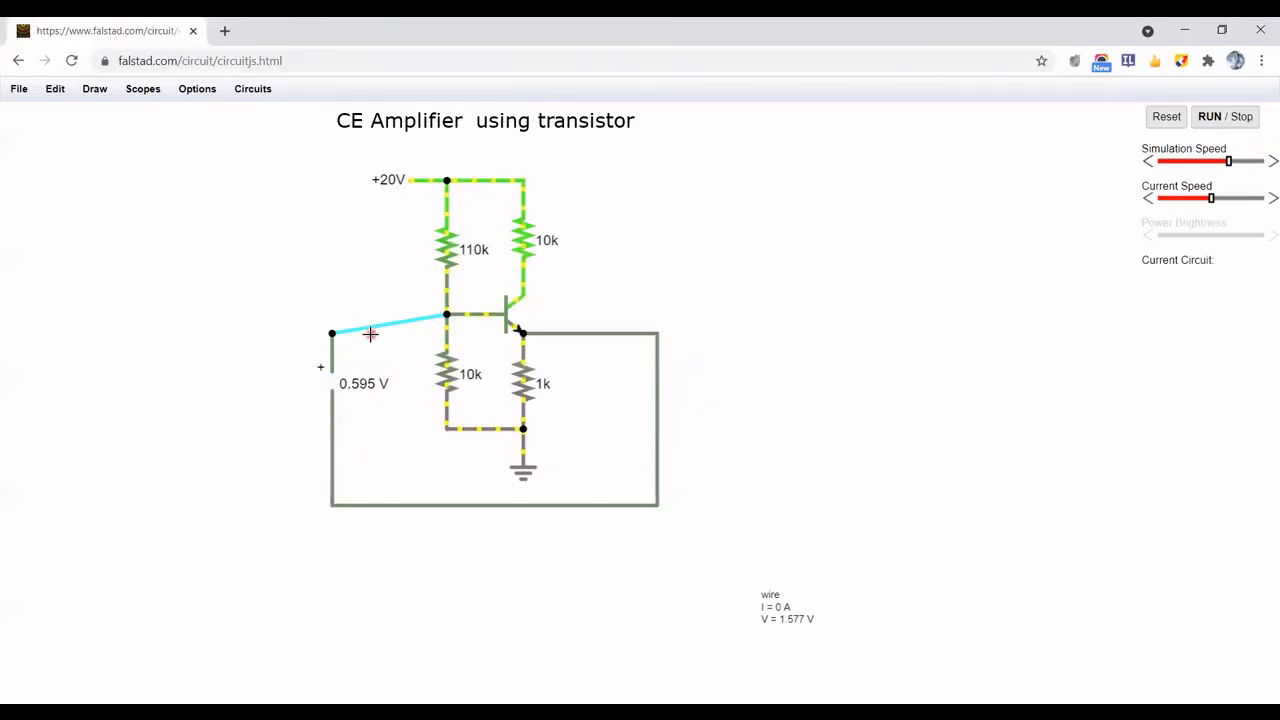
{"action": "key", "text": "Delete"}
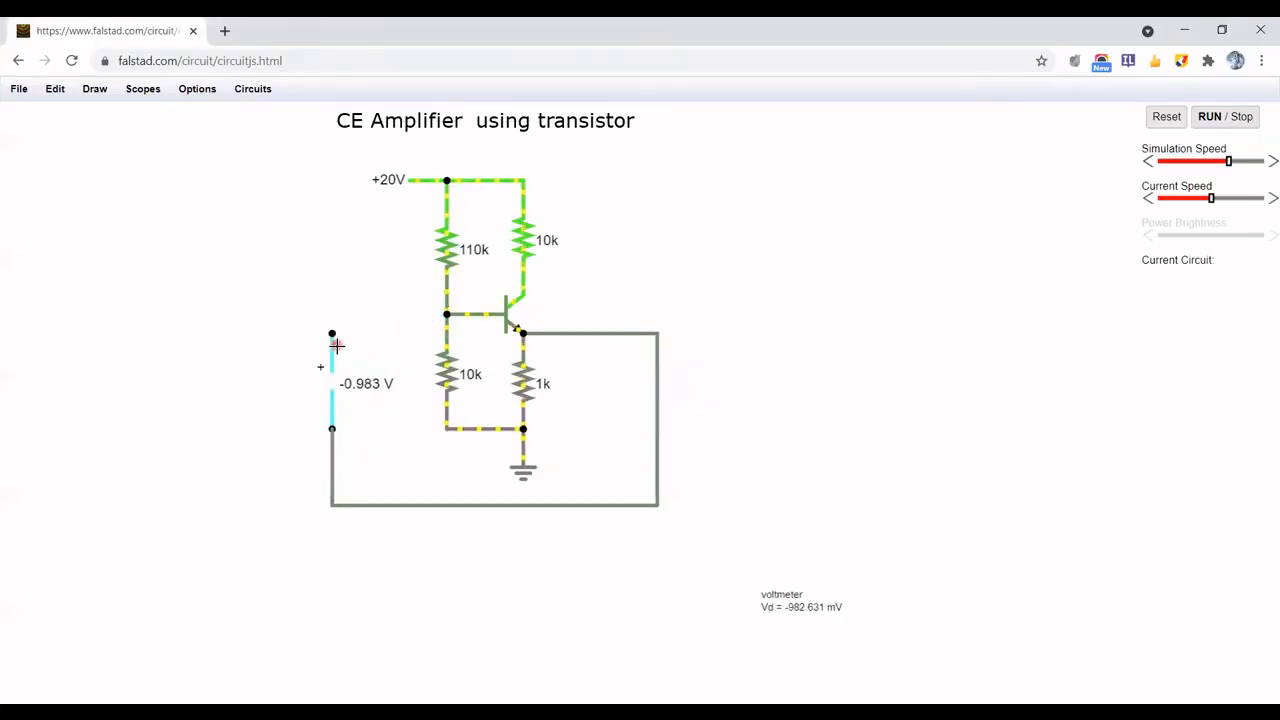
{"action": "left_click", "coordinate": [337, 346]}
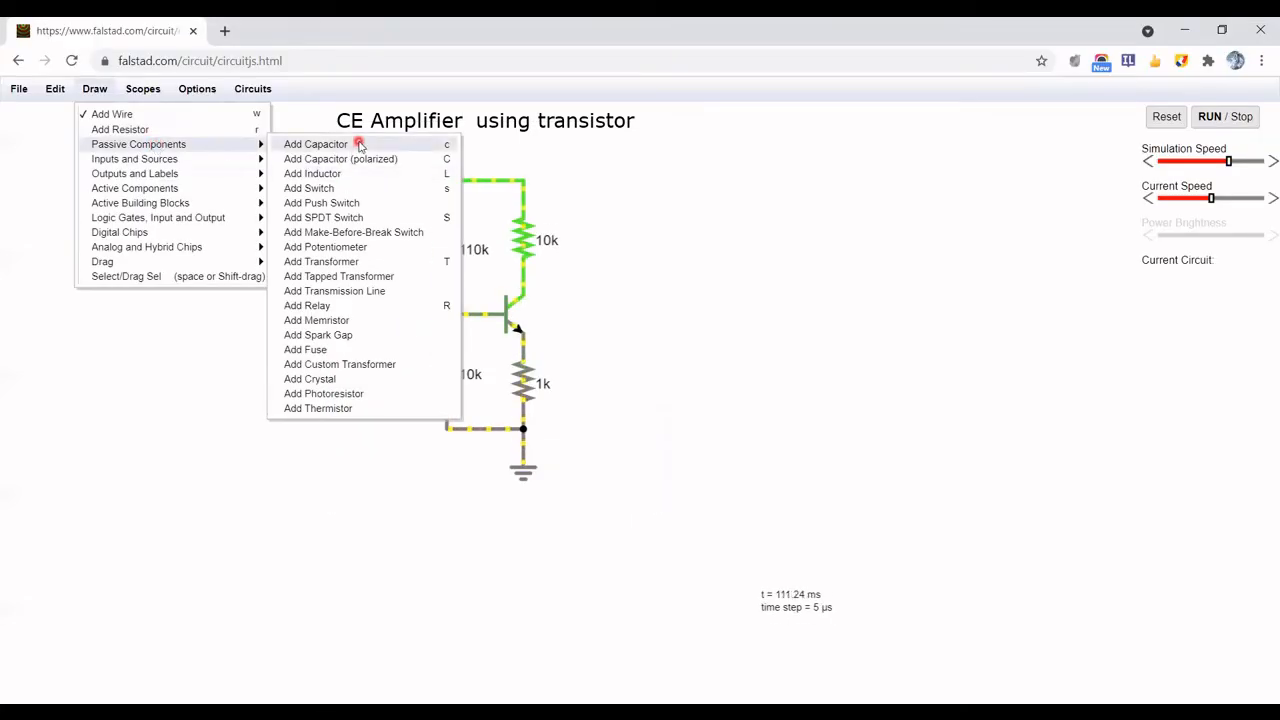
Add an input capacitor leading into the base node and an output capacitor leading out from the collector
{"action": "left_click", "coordinate": [360, 145]}
{"action": "left_click_drag", "start_coordinate": [314, 324], "coordinate": [447, 316]}
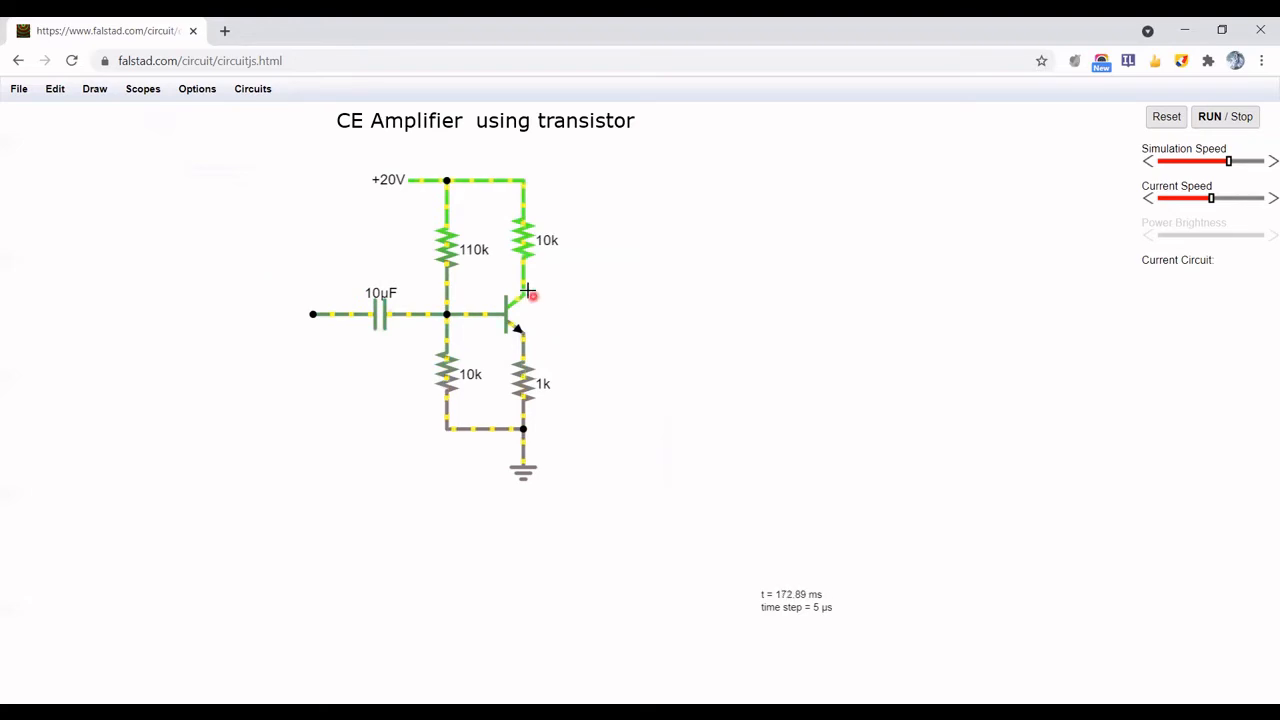
{"action": "left_click_drag", "start_coordinate": [523, 293], "coordinate": [657, 295]}
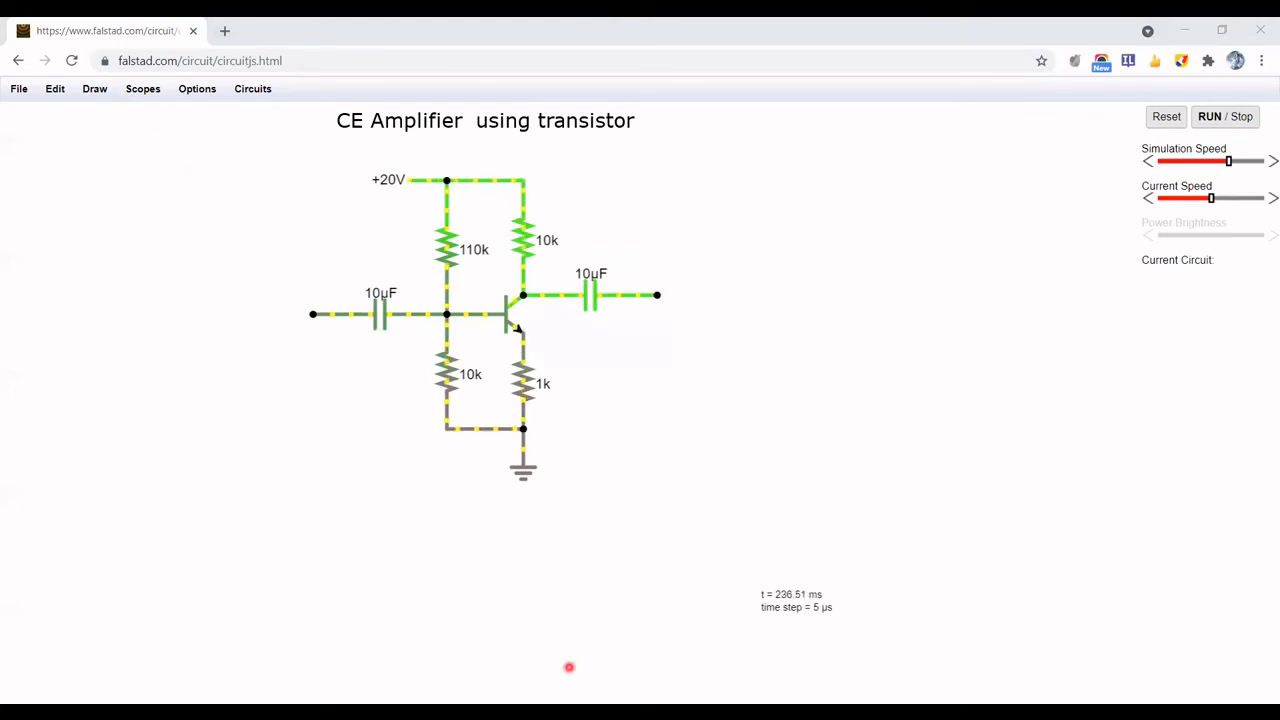
Set both the input and the output coupling capacitors to 5u
{"action": "double_click", "coordinate": [378, 314]}
{"action": "type", "text": "5u"}
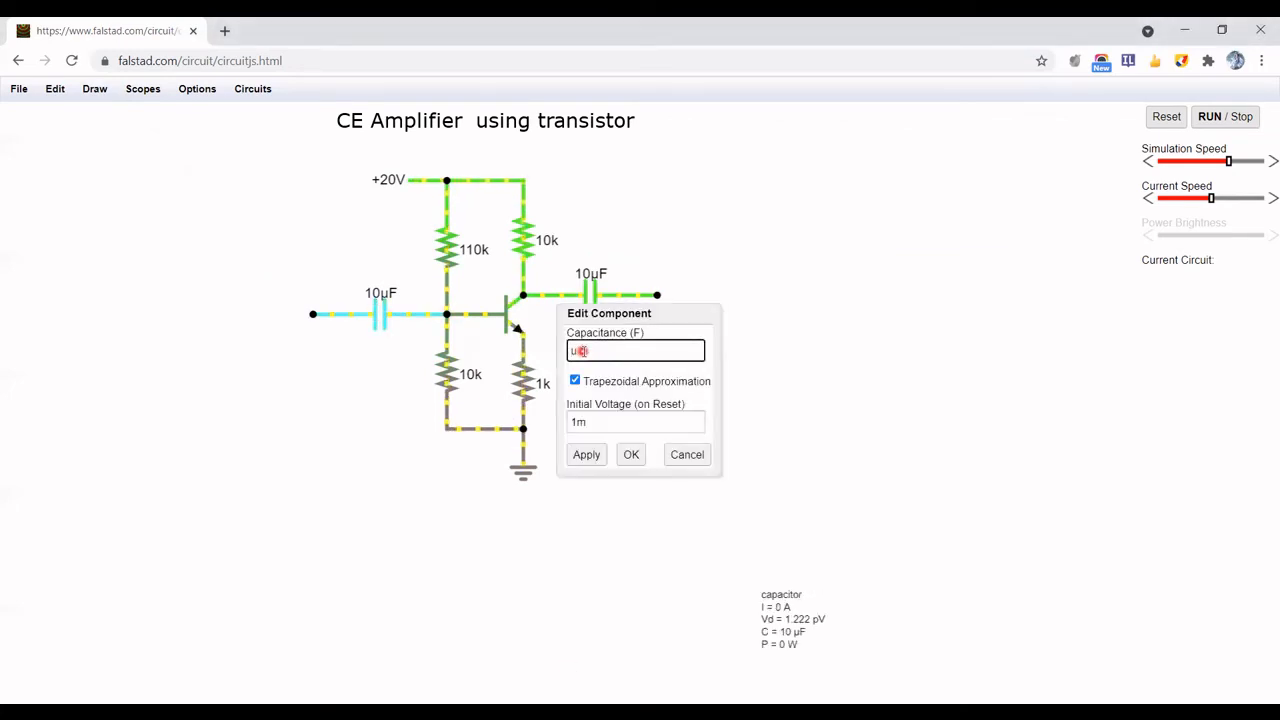
{"action": "key", "text": "Return"}
{"action": "double_click", "coordinate": [598, 291]}
{"action": "double_click", "coordinate": [575, 348]}
{"action": "type", "text": "5u"}
{"action": "key", "text": "Return"}
Add a load resistor down from the output capacitor's free end and set it to 1M
{"action": "left_click", "coordinate": [95, 89]}
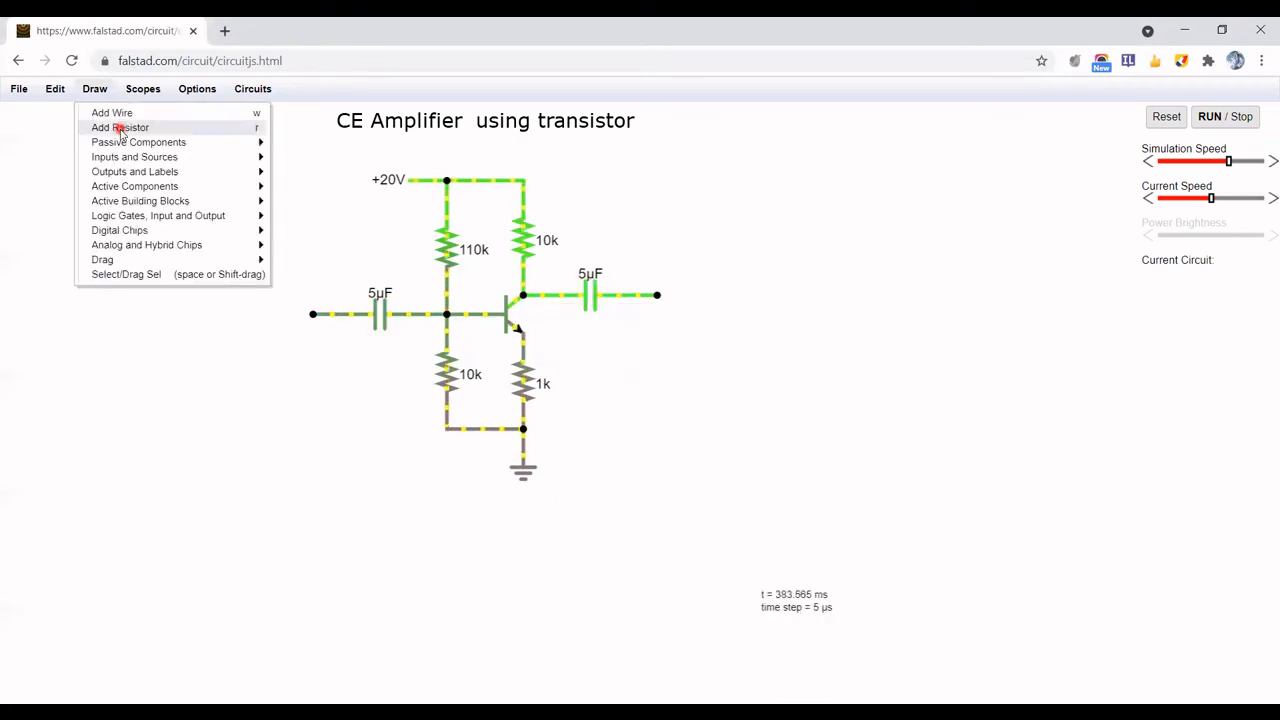
{"action": "left_click", "coordinate": [121, 128]}
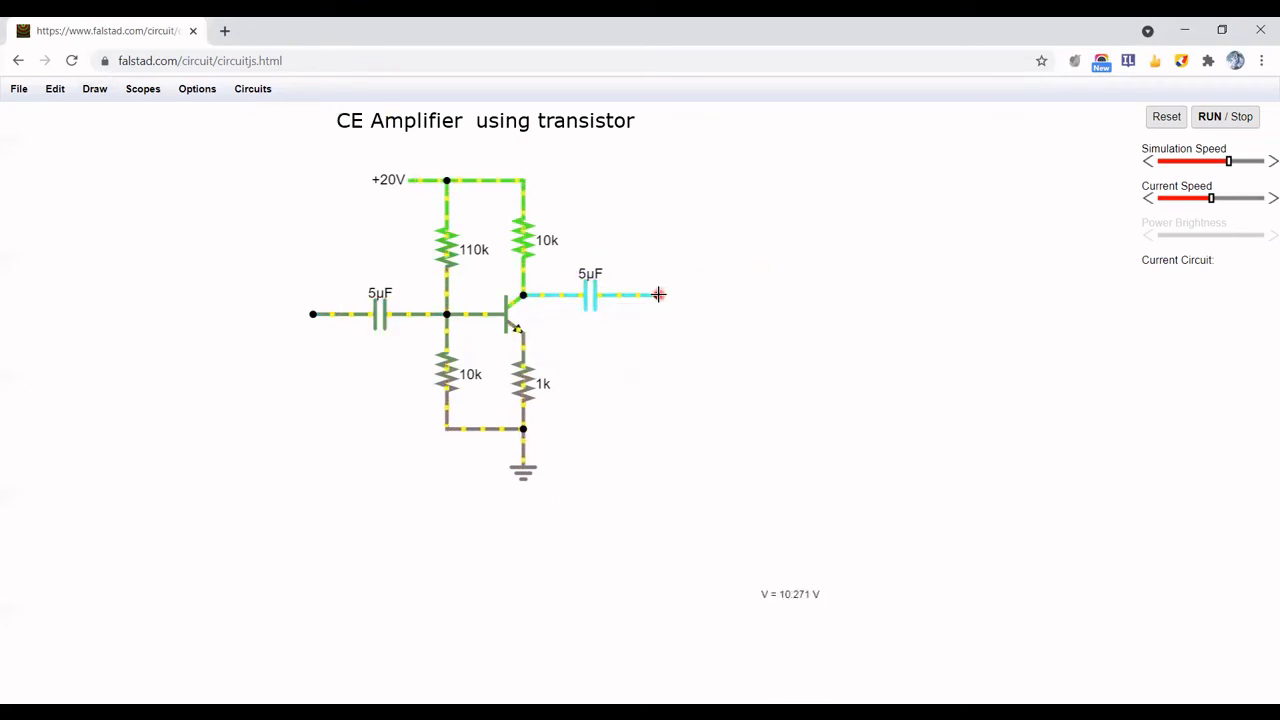
{"action": "left_click_drag", "start_coordinate": [660, 294], "coordinate": [662, 421]}
{"action": "double_click", "coordinate": [654, 361]}
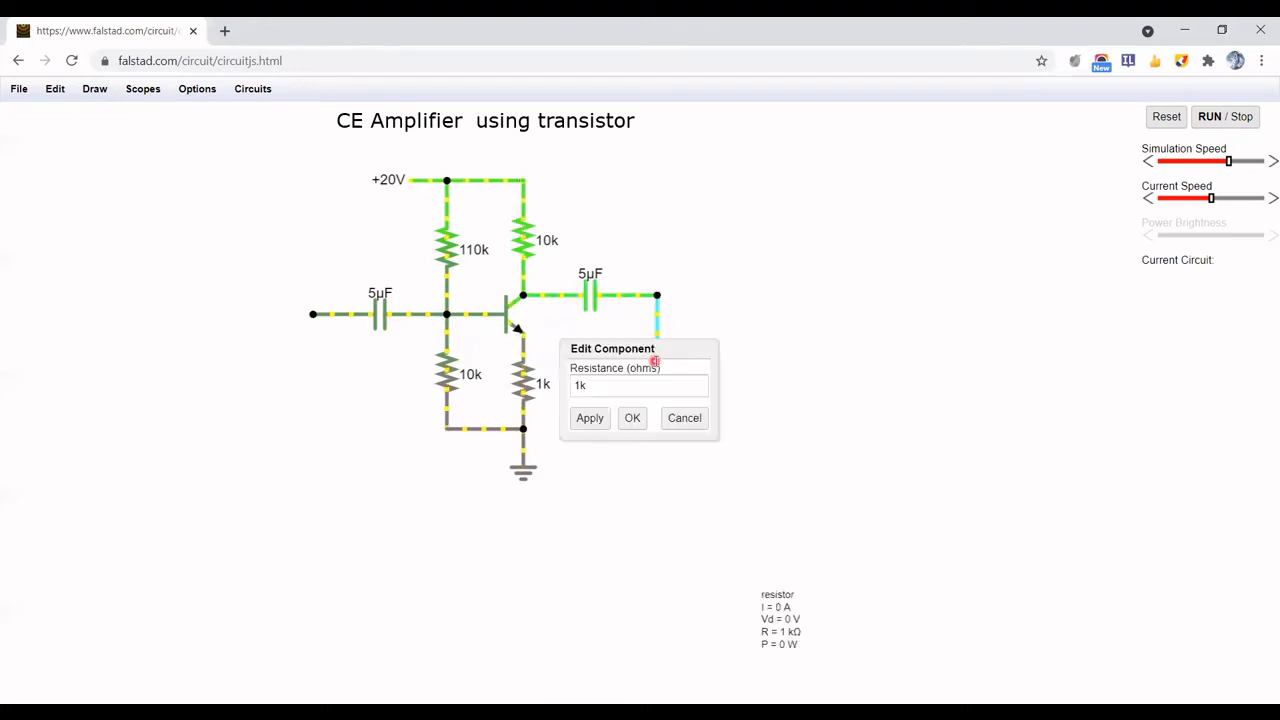
{"action": "left_click", "coordinate": [588, 385]}
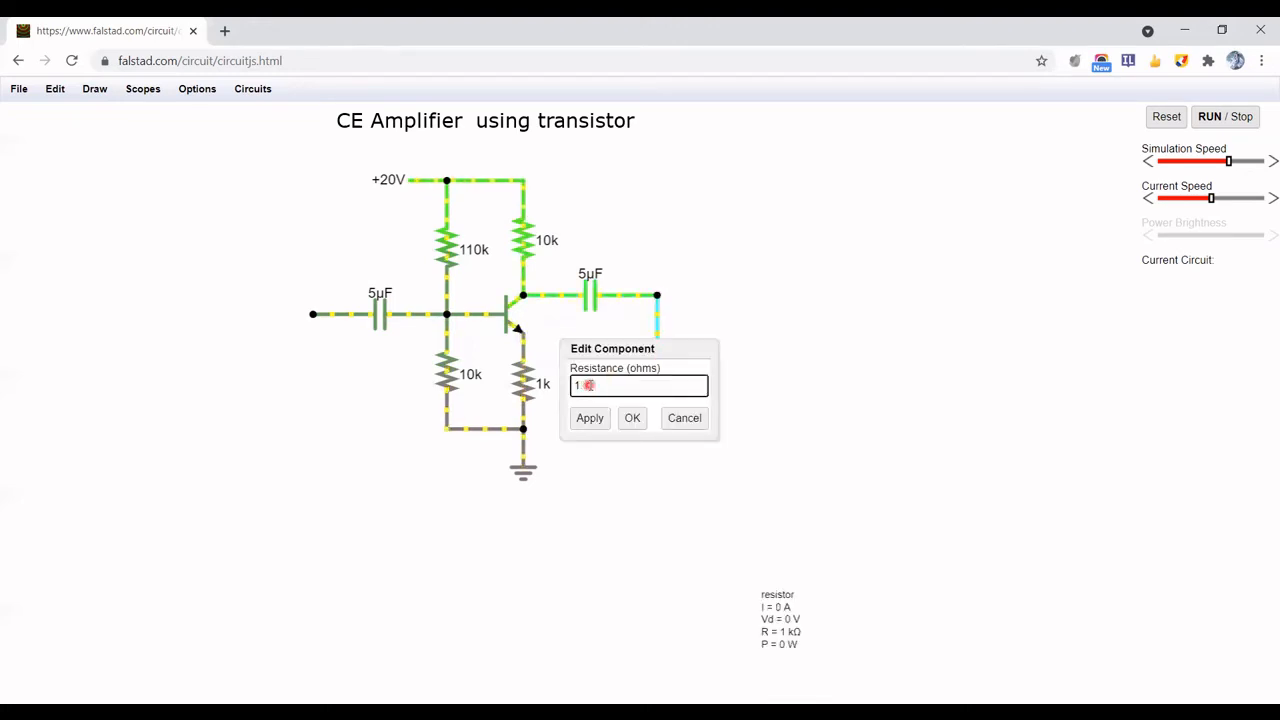
{"action": "key", "text": "Return"}
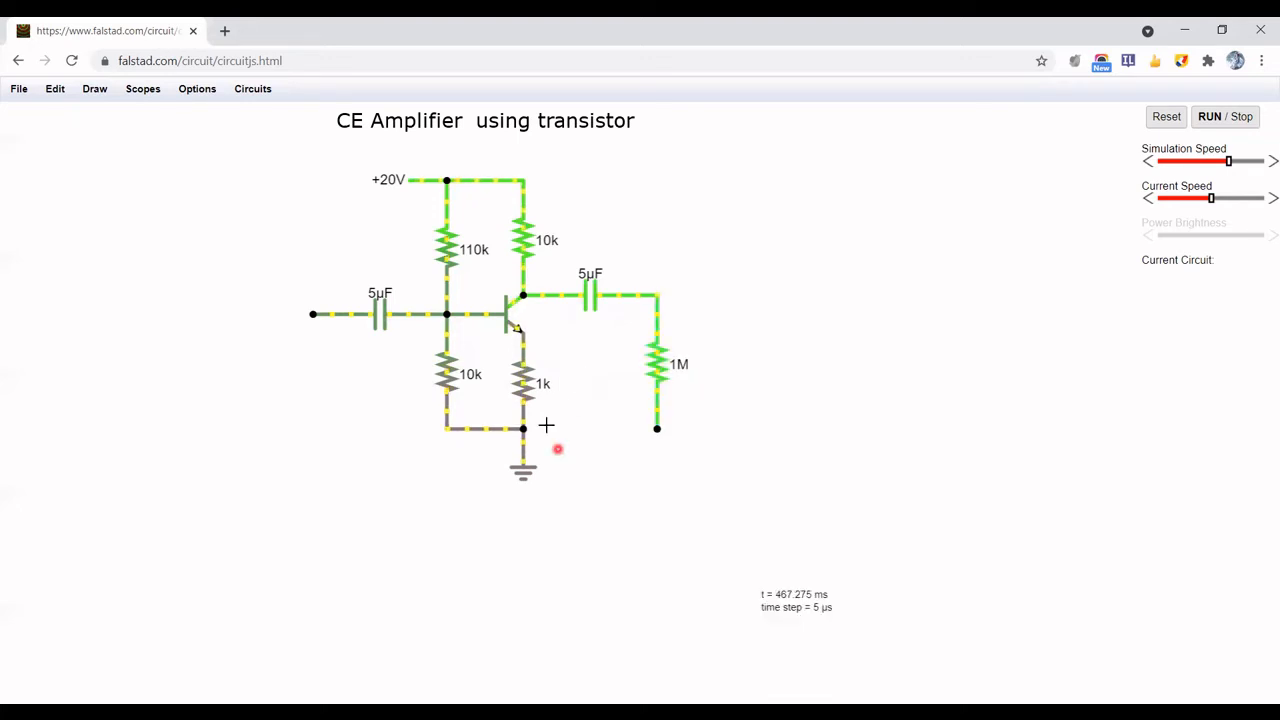
Wire the lower end of the 1M load resistor to the ground node below the emitter resistor
{"action": "left_click", "coordinate": [95, 89]}
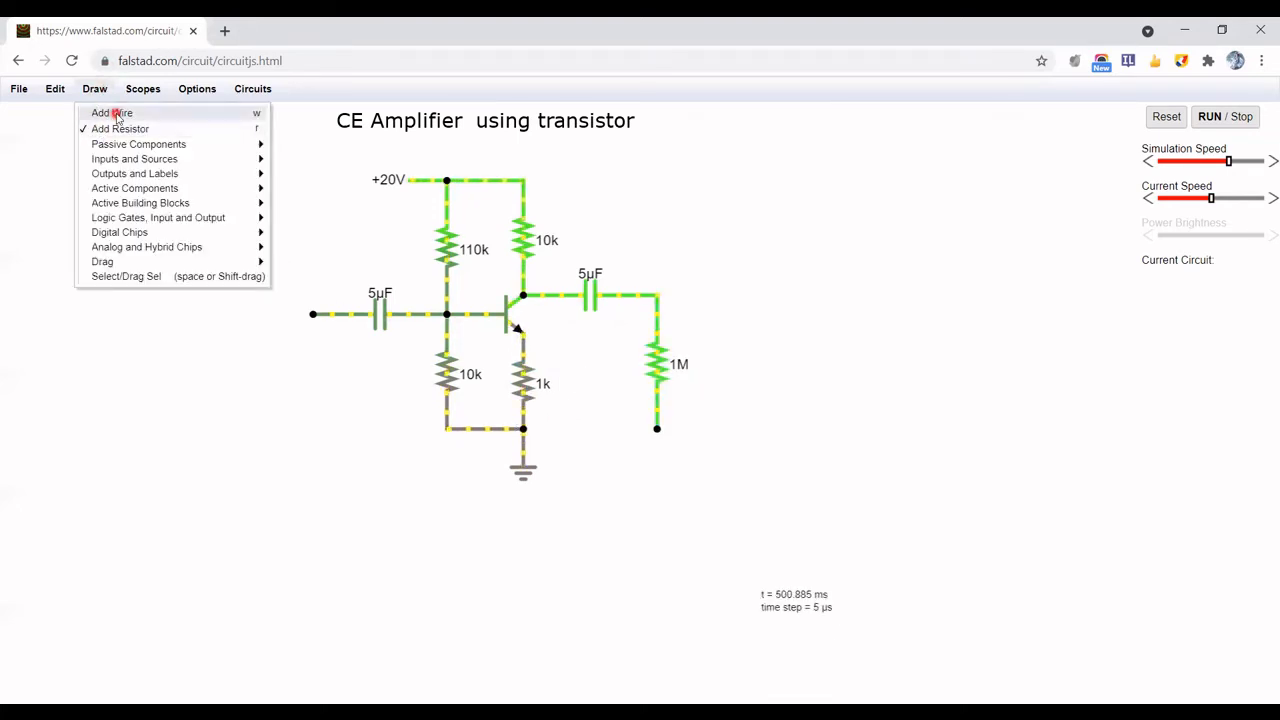
{"action": "left_click", "coordinate": [113, 113]}
{"action": "left_click_drag", "start_coordinate": [652, 429], "coordinate": [523, 429]}
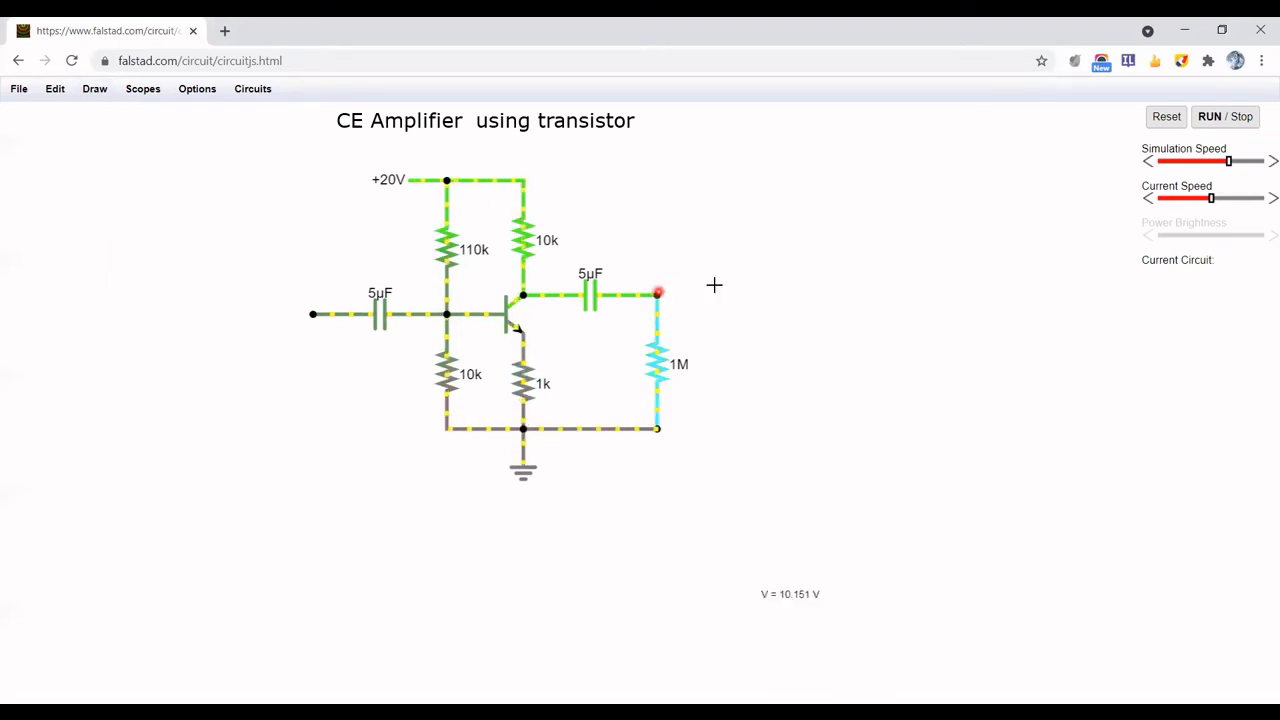
Add an analog output at the node joining the output capacitor and the 1M load resistor
{"action": "left_click", "coordinate": [97, 89]}
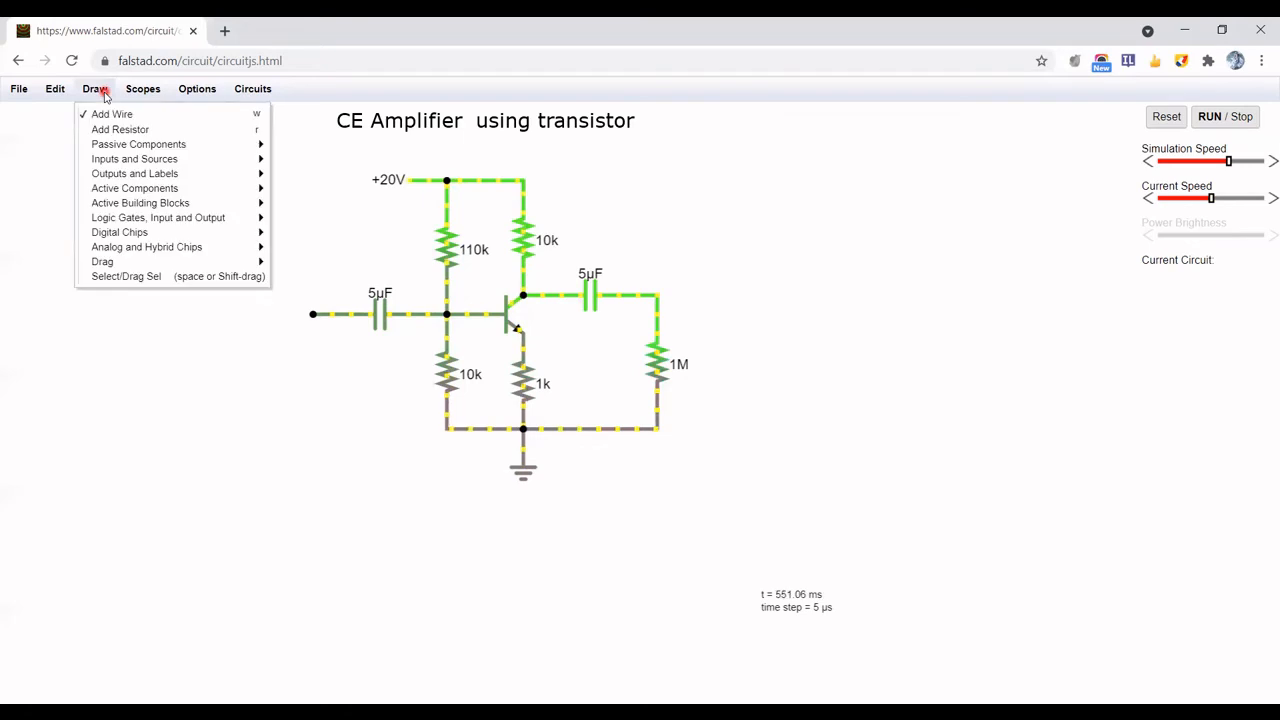
{"action": "left_click", "coordinate": [131, 161]}
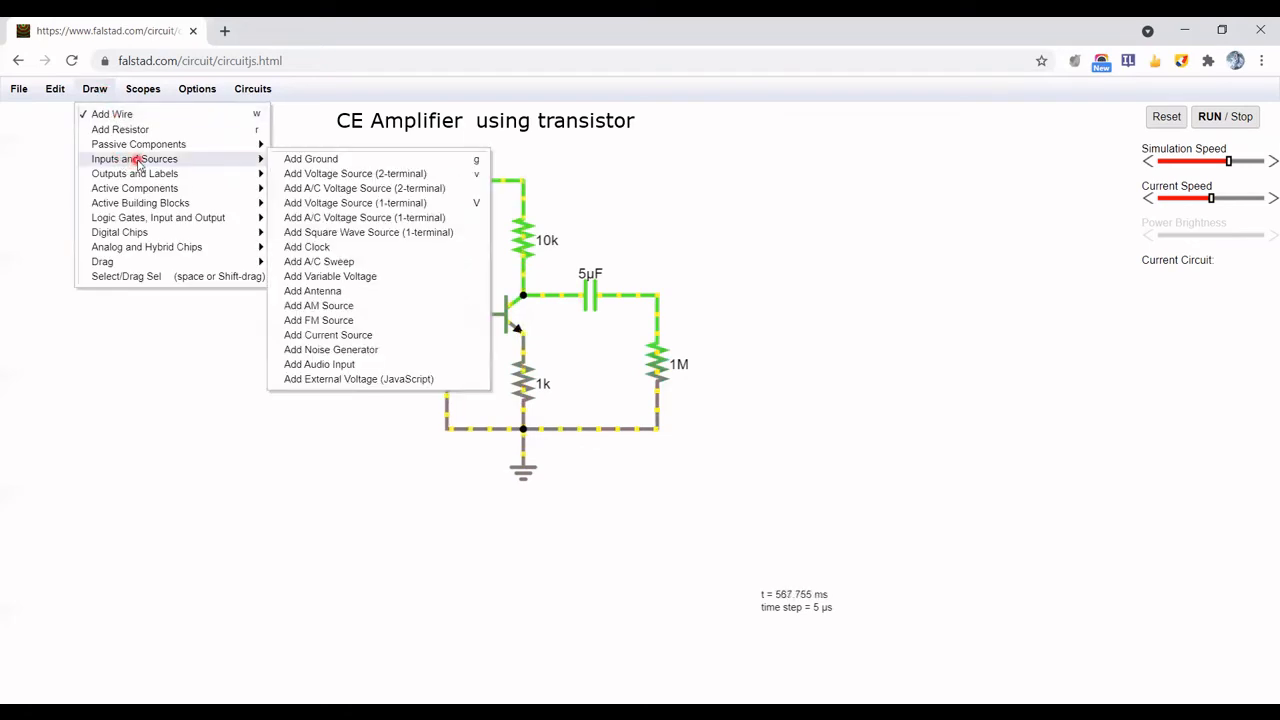
{"action": "mouse_move", "coordinate": [140, 175]}
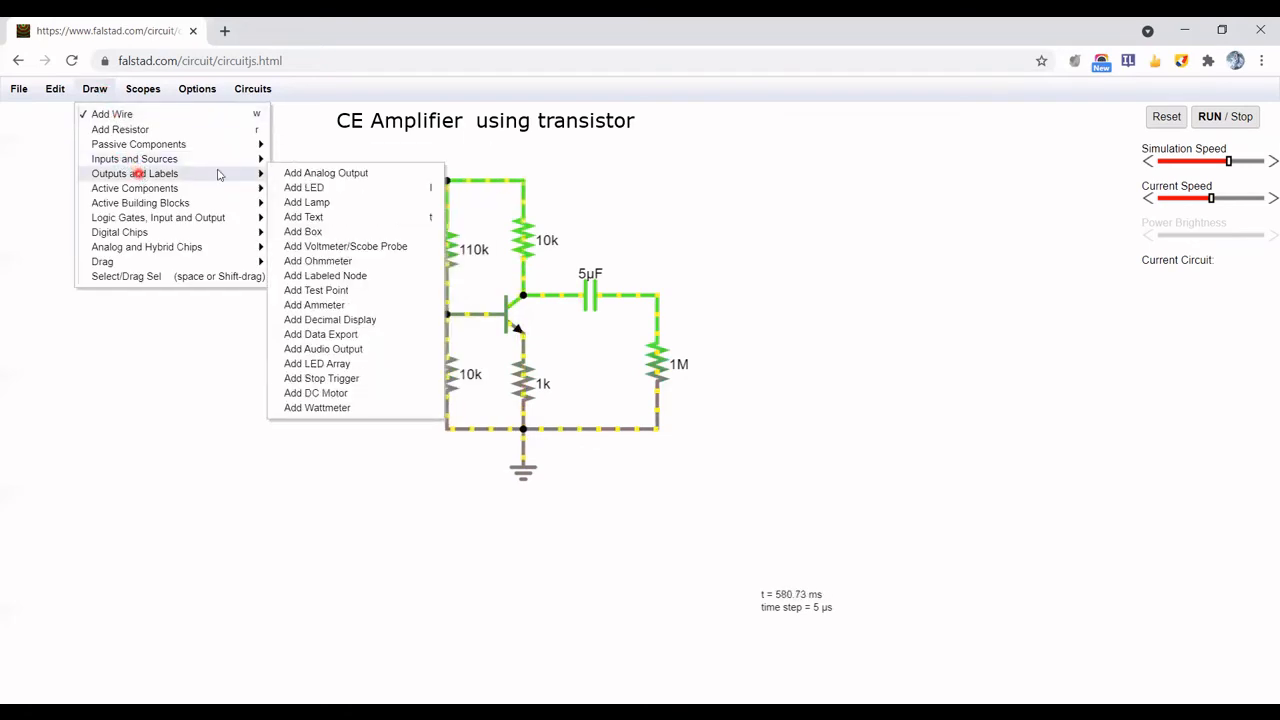
{"action": "left_click", "coordinate": [321, 174]}
{"action": "left_click_drag", "start_coordinate": [657, 290], "coordinate": [737, 294]}
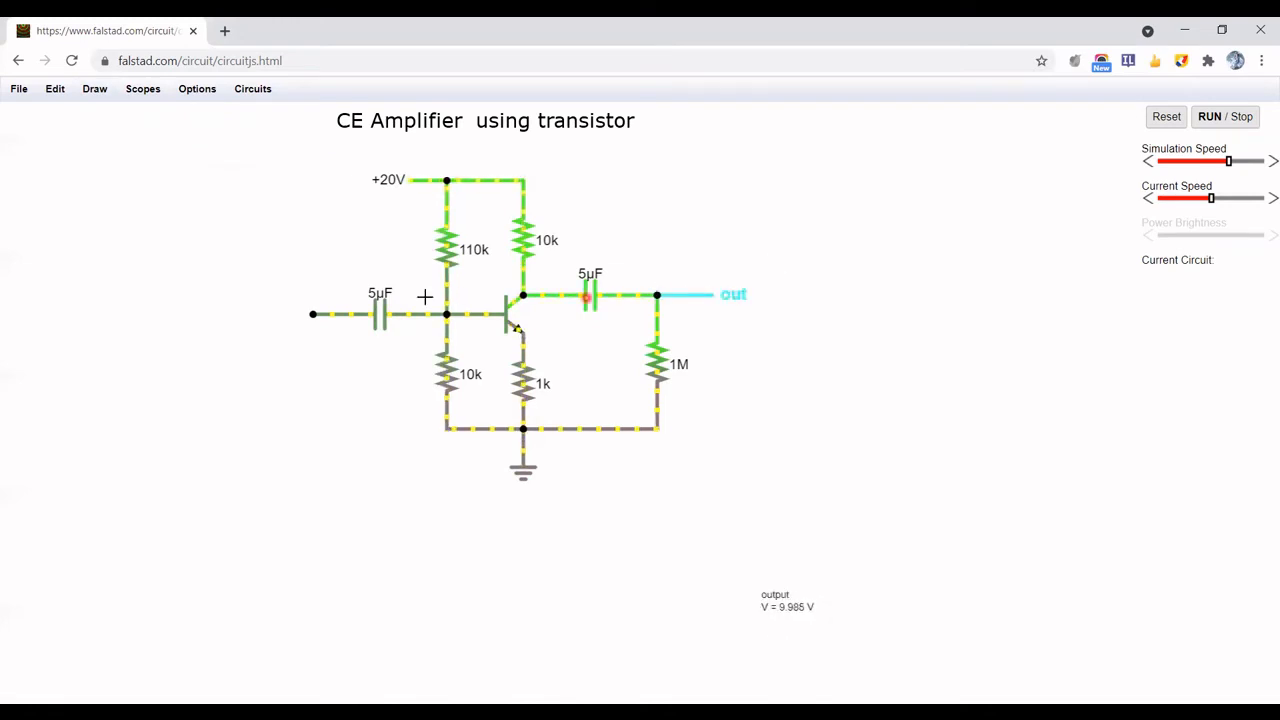
{"action": "left_click", "coordinate": [92, 89]}
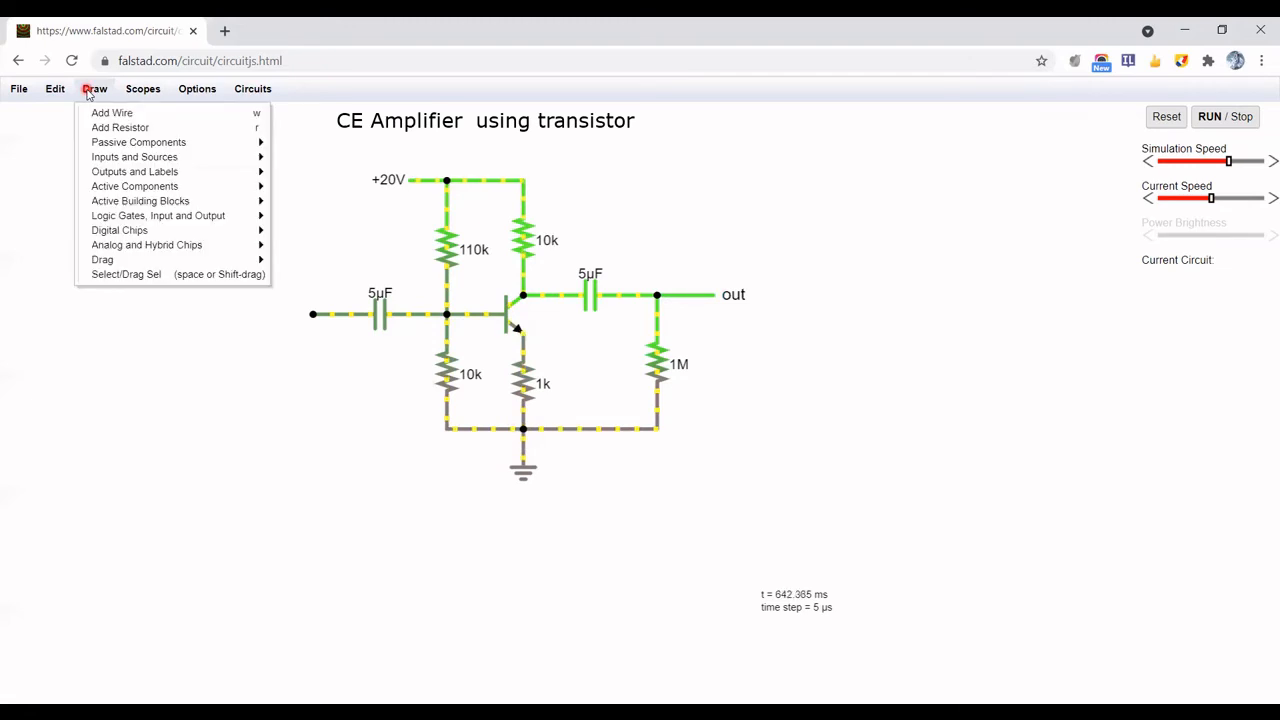
{"action": "left_click", "coordinate": [135, 160]}
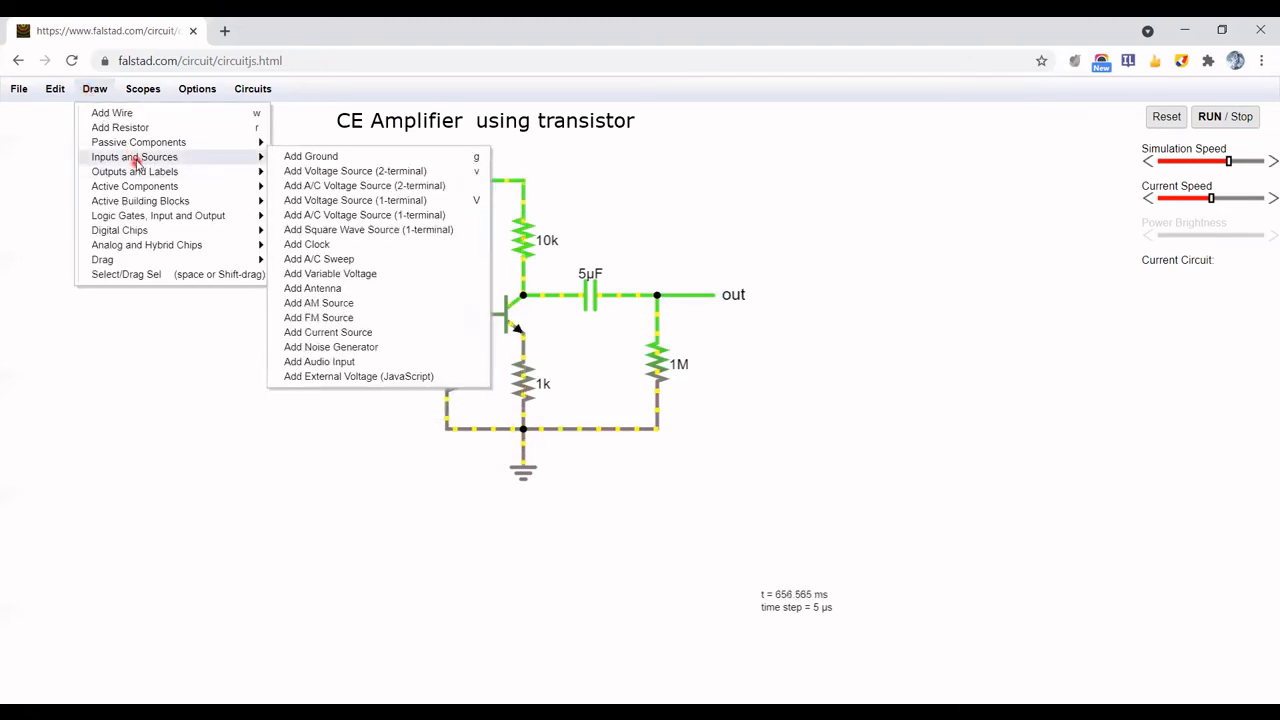
{"action": "left_click", "coordinate": [325, 202]}
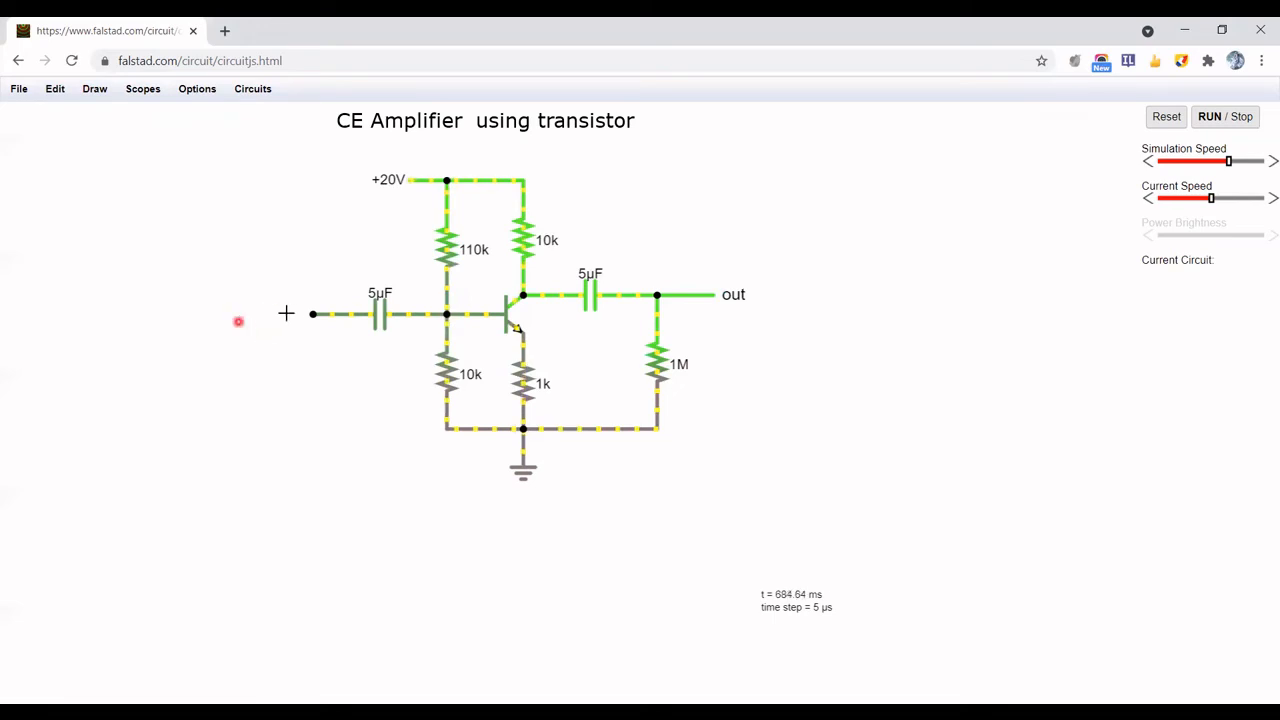
{"action": "left_click_drag", "start_coordinate": [309, 313], "coordinate": [229, 314]}
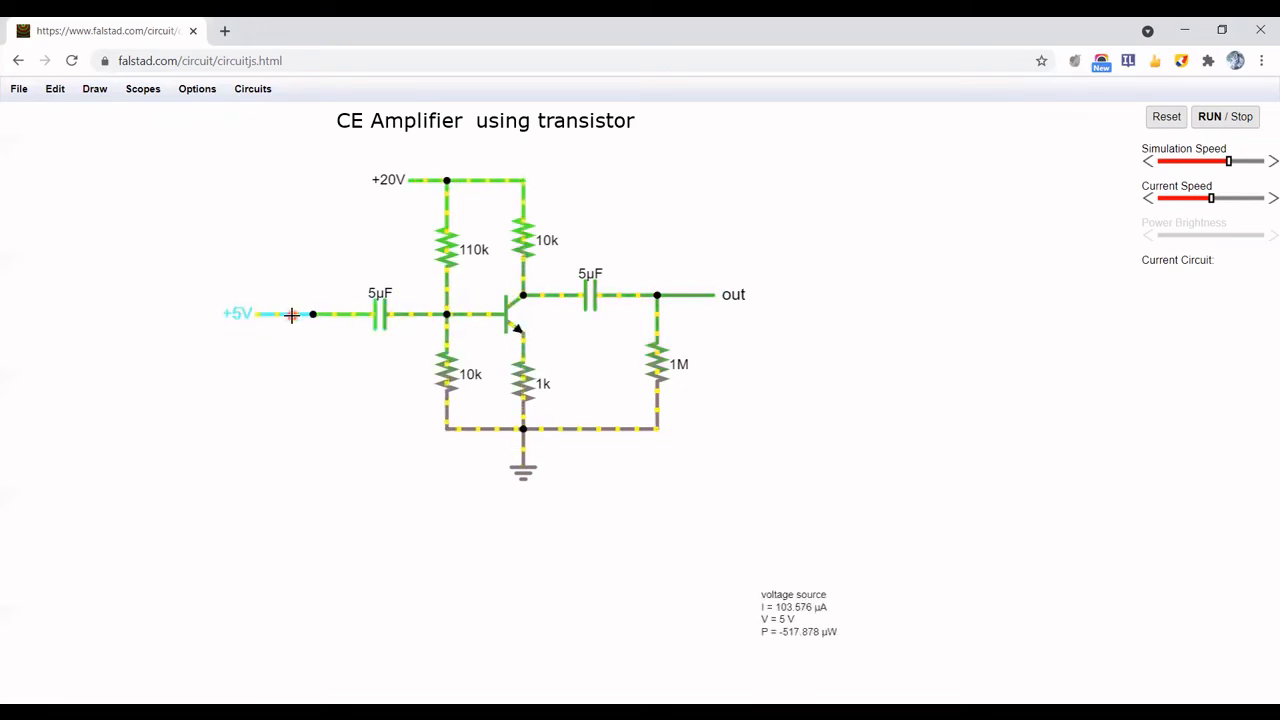
{"action": "key", "text": "Delete"}
Add a 1-terminal A/C voltage source at the input capacitor's free end
{"action": "left_click", "coordinate": [95, 91]}
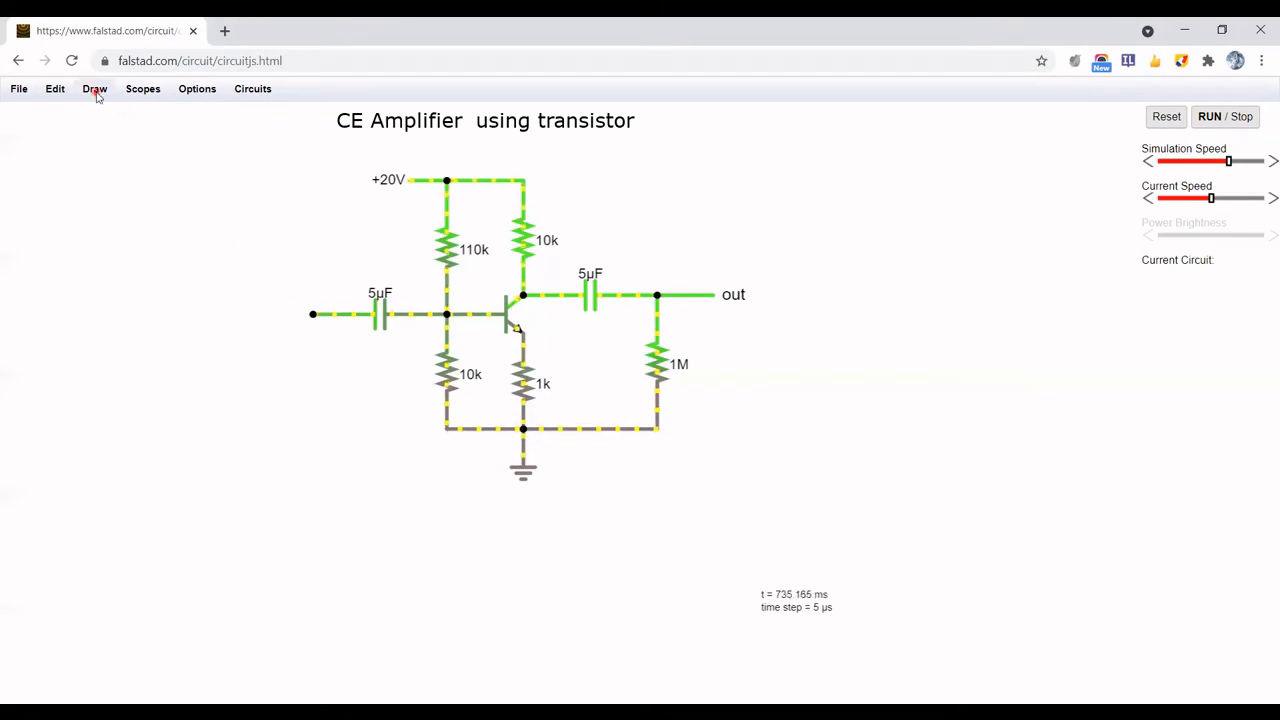
{"action": "left_click", "coordinate": [148, 158]}
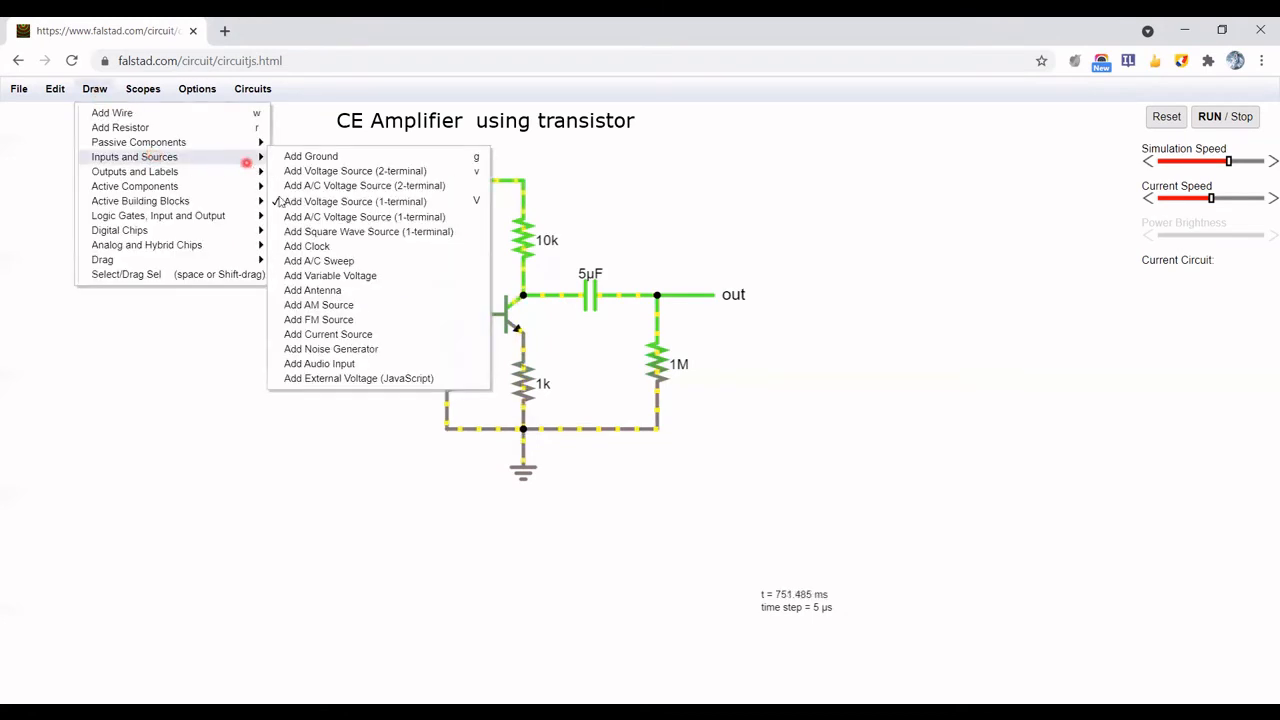
{"action": "left_click", "coordinate": [298, 214]}
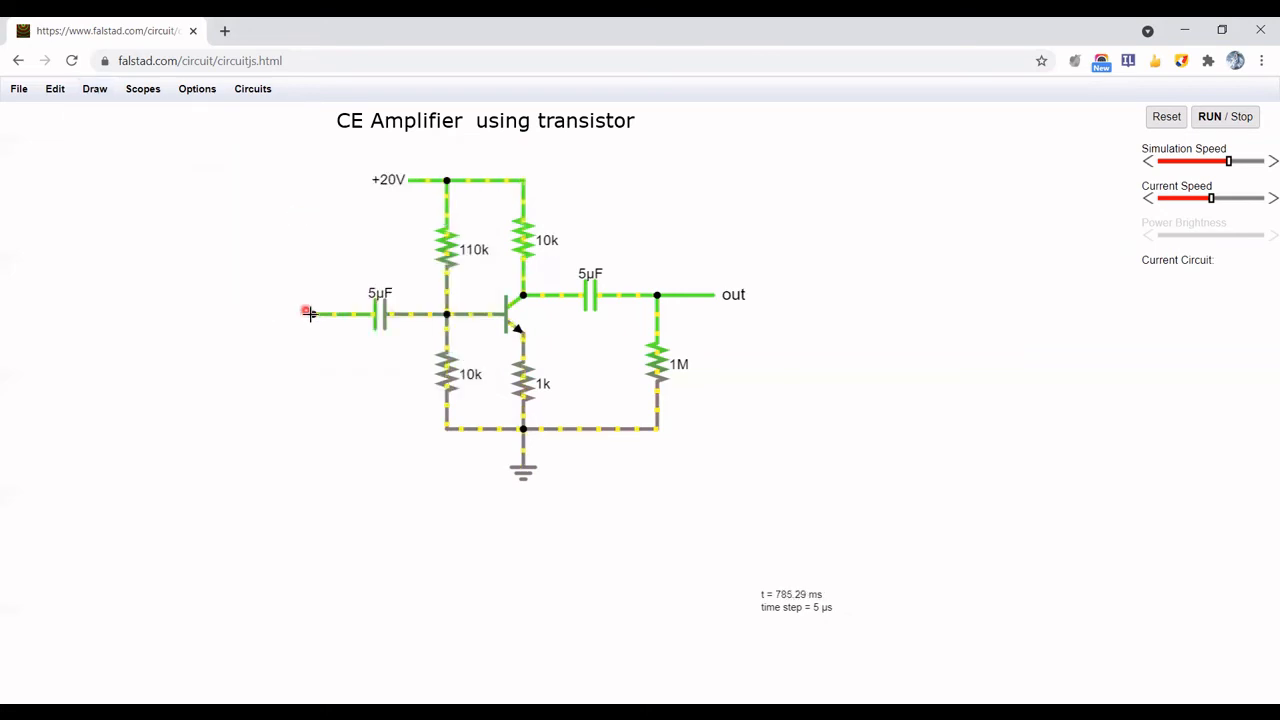
{"action": "left_click_drag", "start_coordinate": [312, 314], "coordinate": [243, 313]}
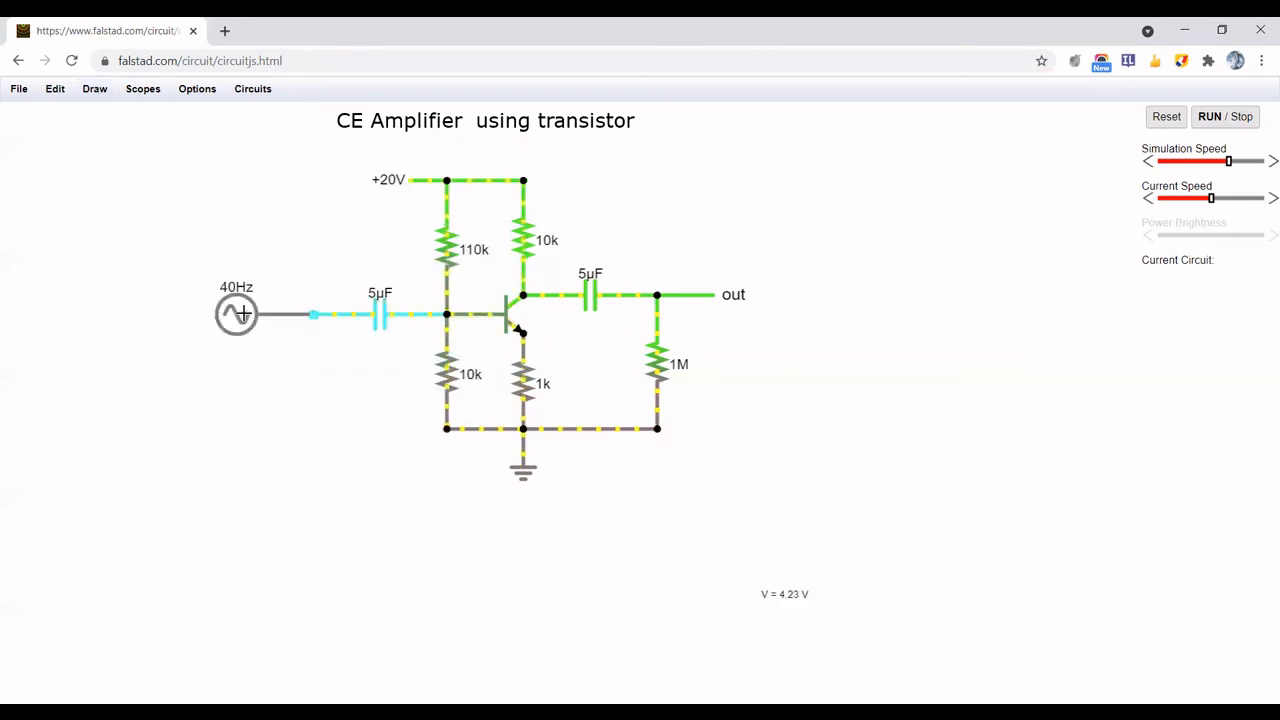
Set the A/C source's max voltage to 500m and its frequency to 80 Hz
{"action": "double_click", "coordinate": [237, 314]}
{"action": "left_click", "coordinate": [650, 287]}
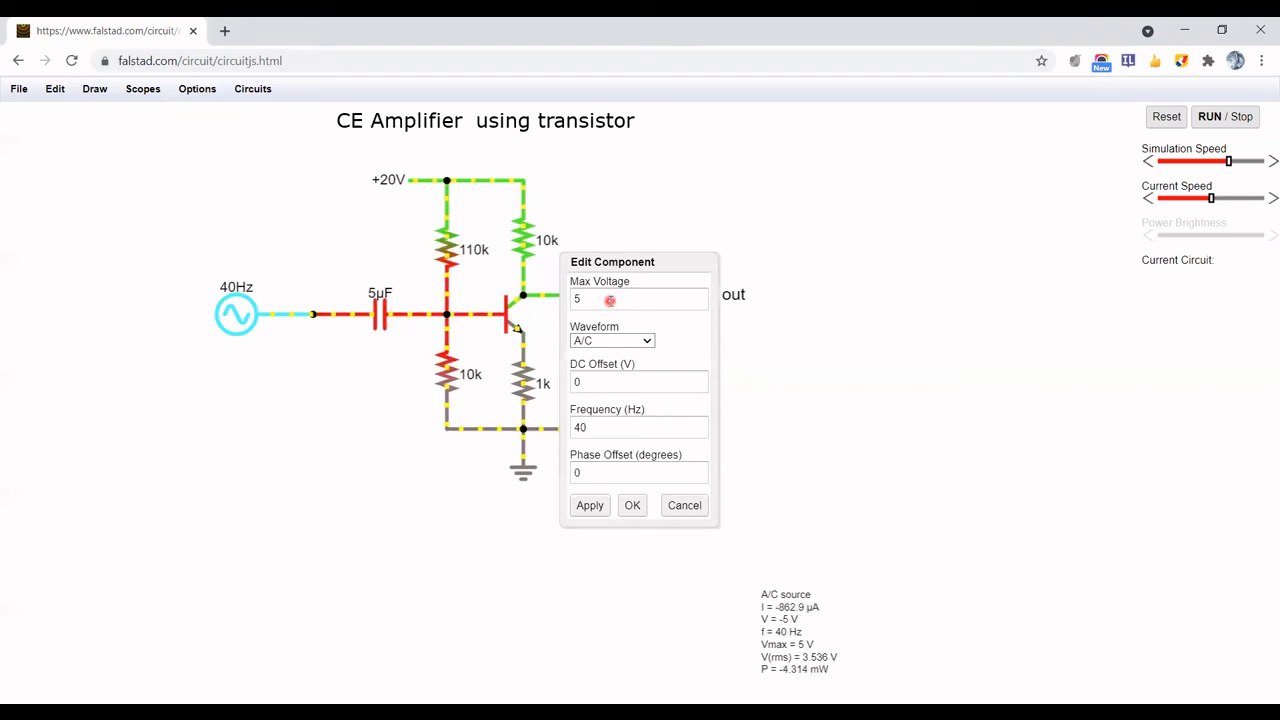
{"action": "left_click", "coordinate": [609, 300]}
{"action": "type", "text": "00m"}
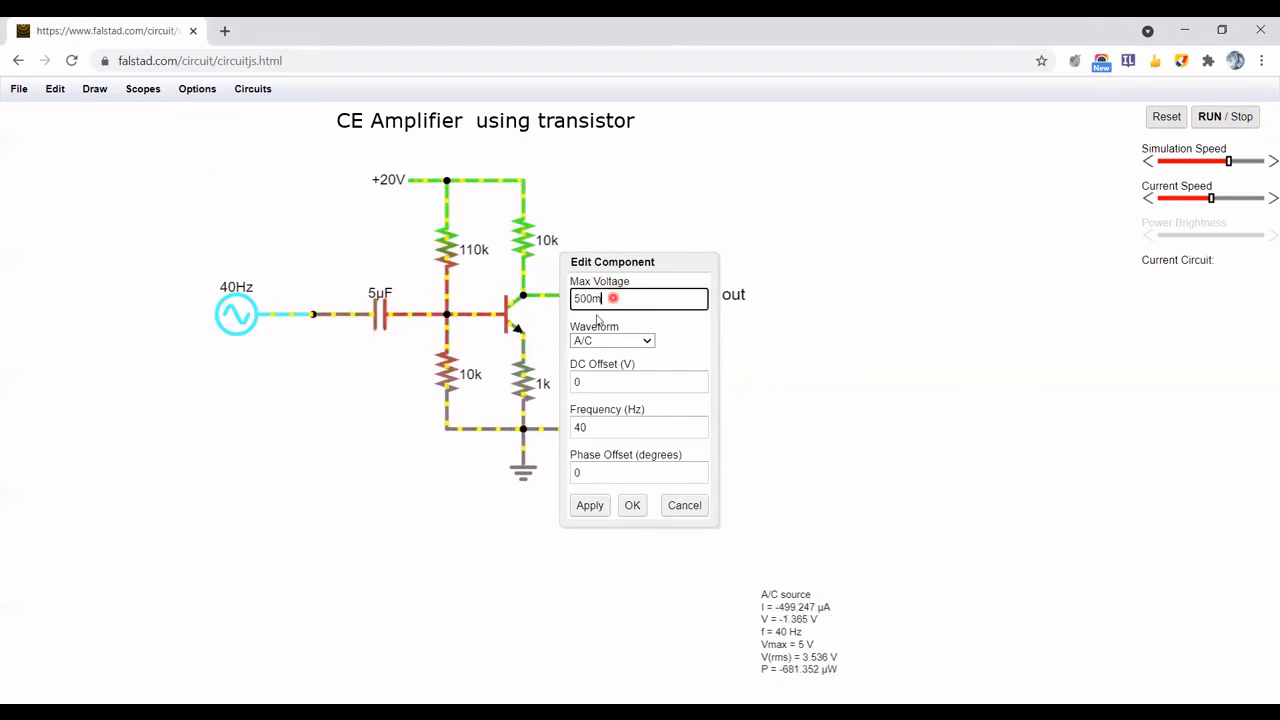
{"action": "left_click", "coordinate": [608, 427]}
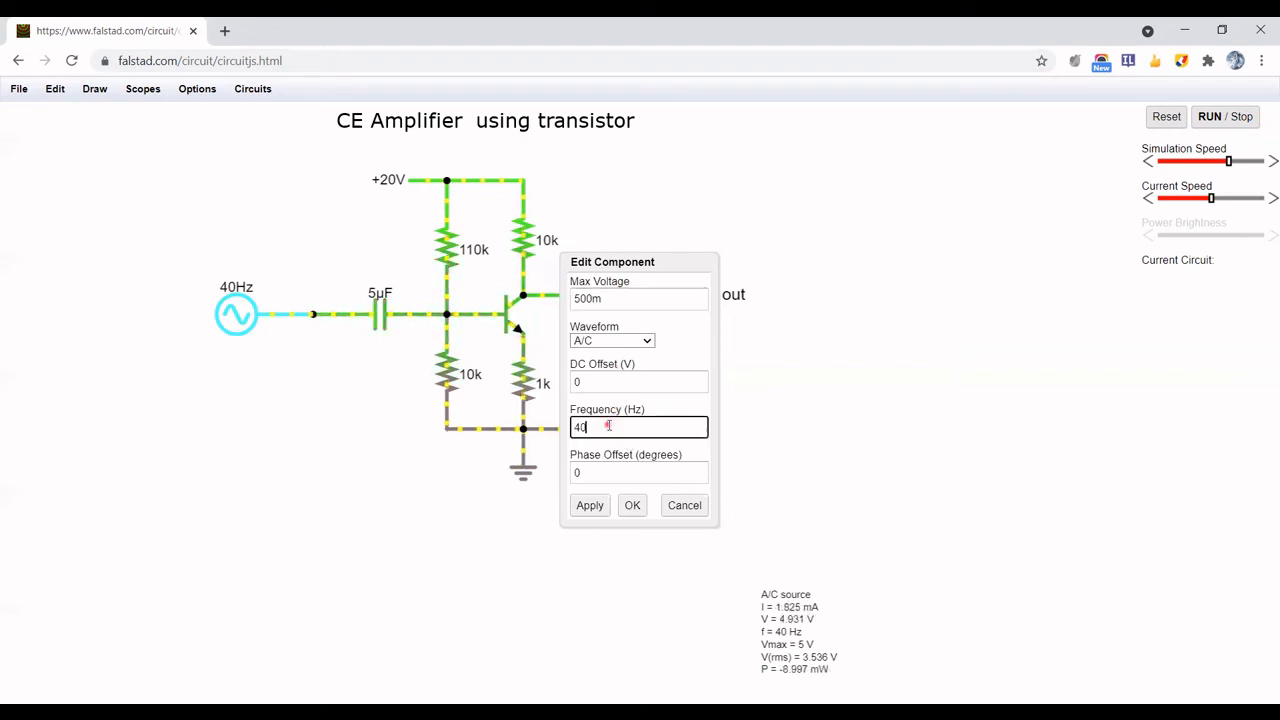
{"action": "key", "text": "BackSpace"}
{"action": "key", "text": "BackSpace"}
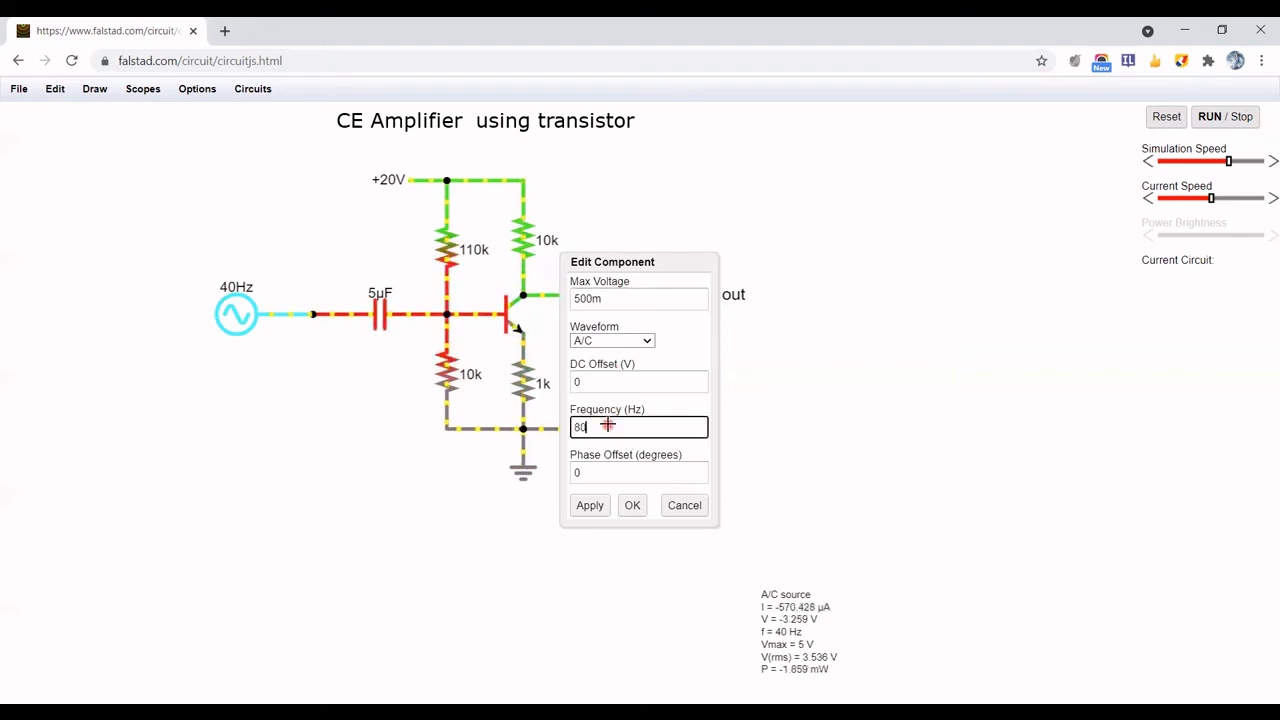
{"action": "key", "text": "Return"}
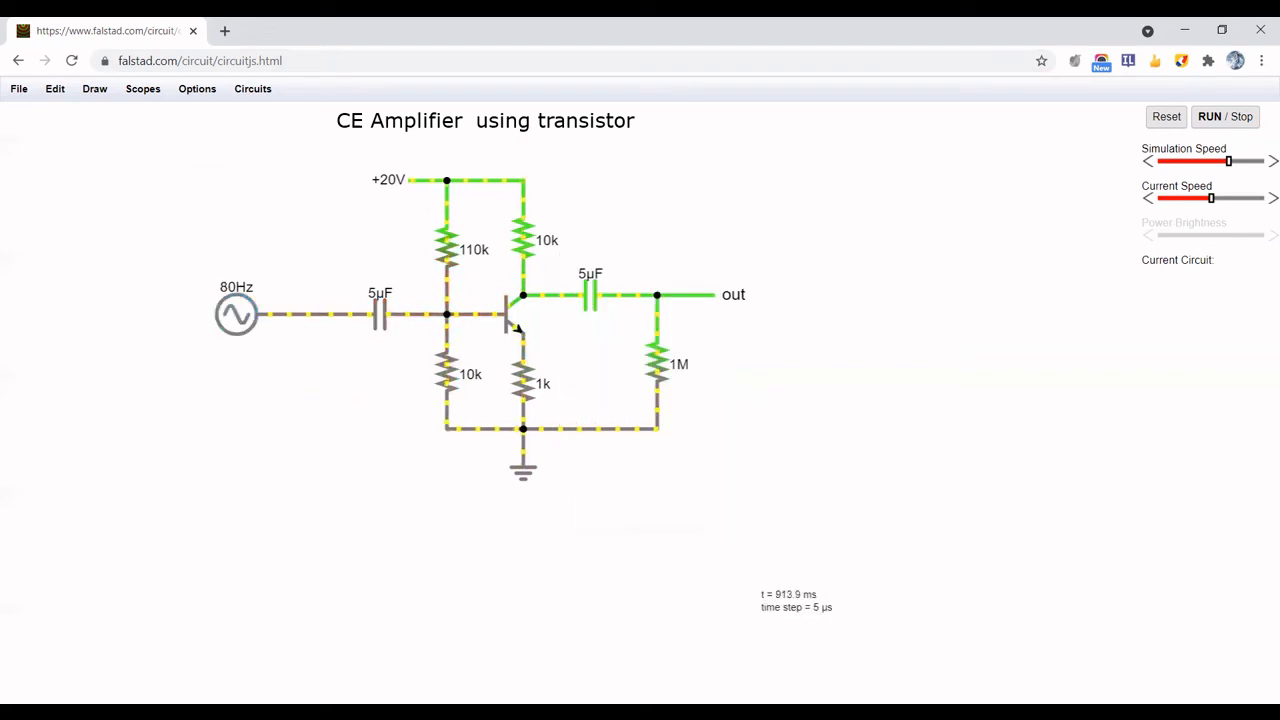
View the A/C source and the 1M load resistor each in a new scope
{"action": "right_click", "coordinate": [234, 315]}
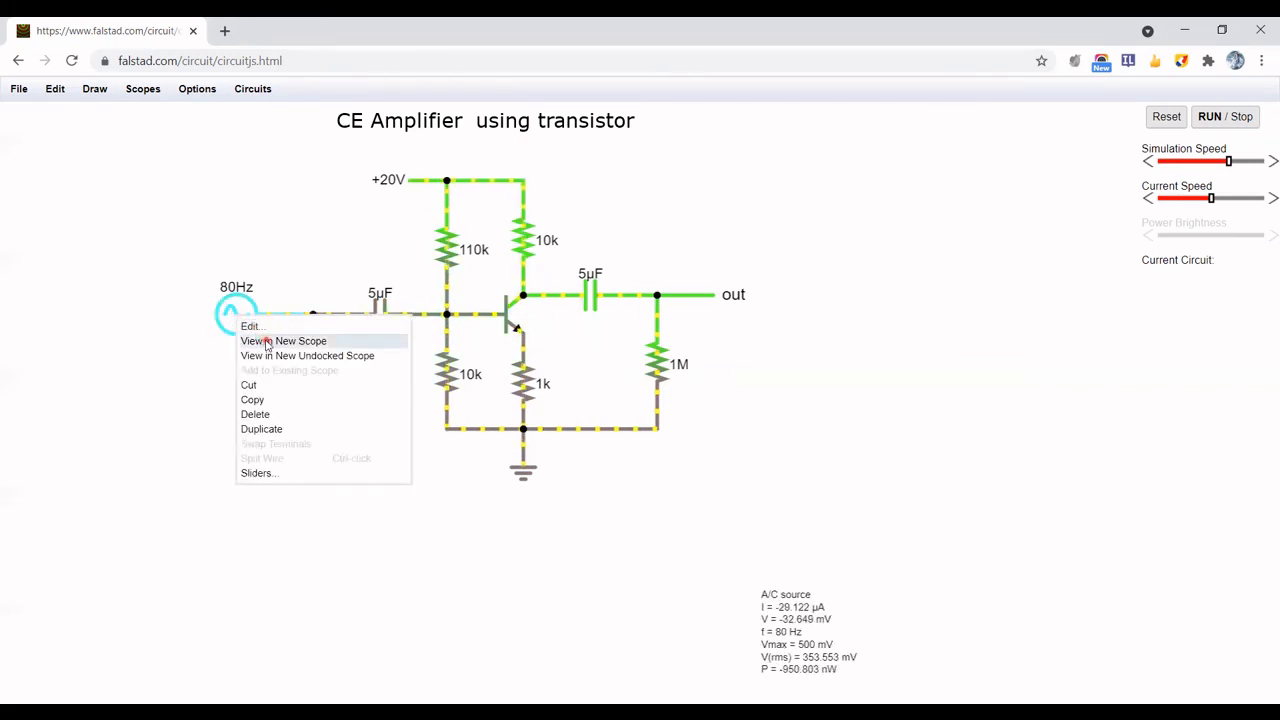
{"action": "left_click", "coordinate": [268, 344]}
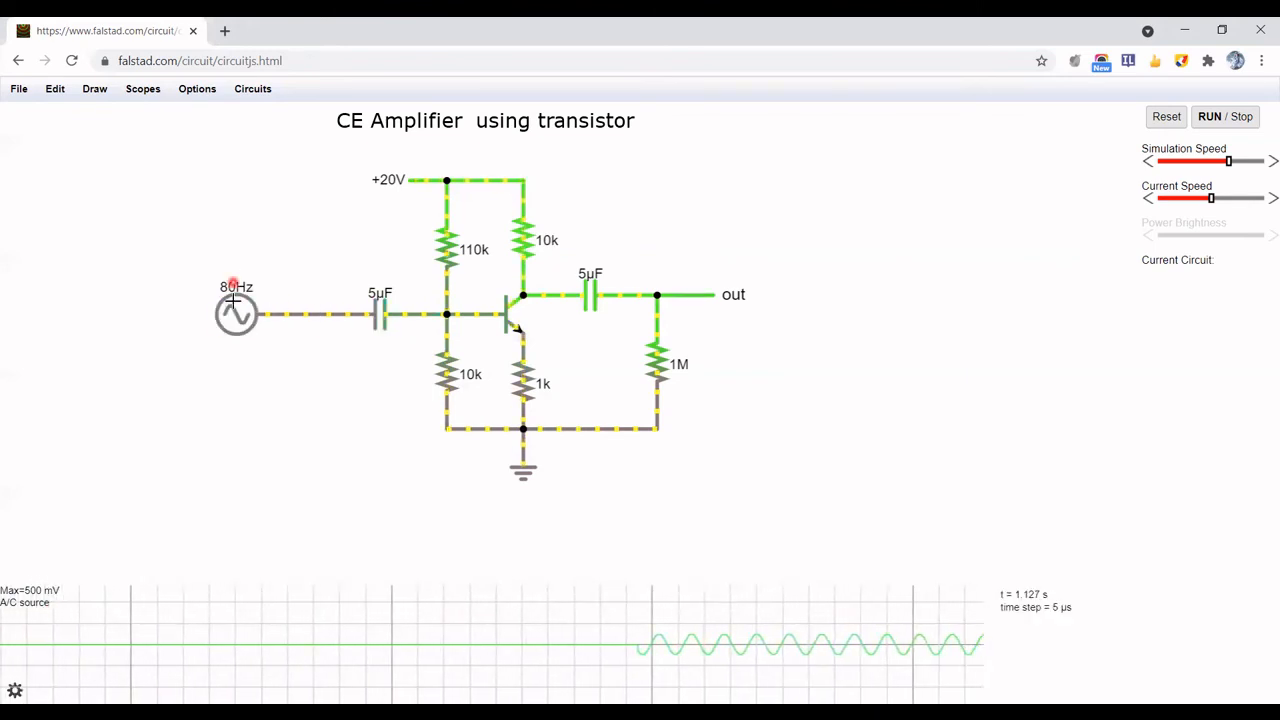
{"action": "right_click", "coordinate": [656, 316]}
{"action": "left_click", "coordinate": [686, 343]}
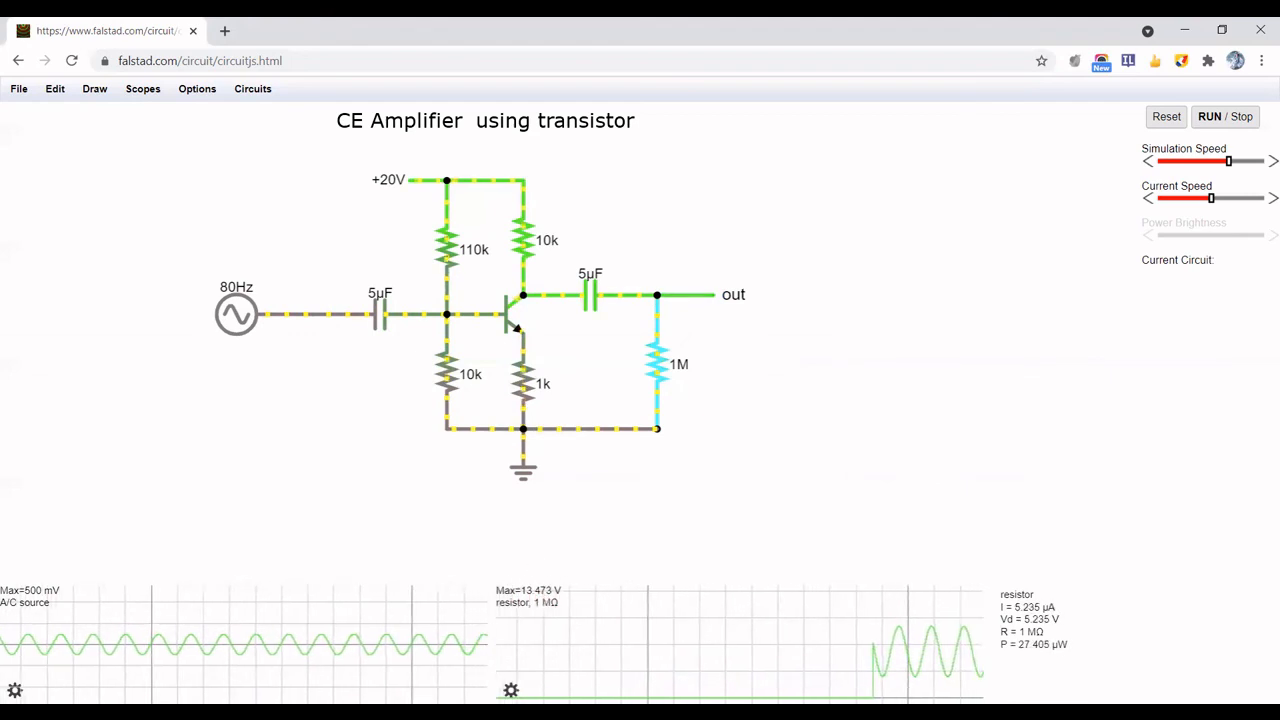
Show the RMS average in both scopes and turn off the peak value in the load resistor's scope
{"action": "double_click", "coordinate": [510, 692]}
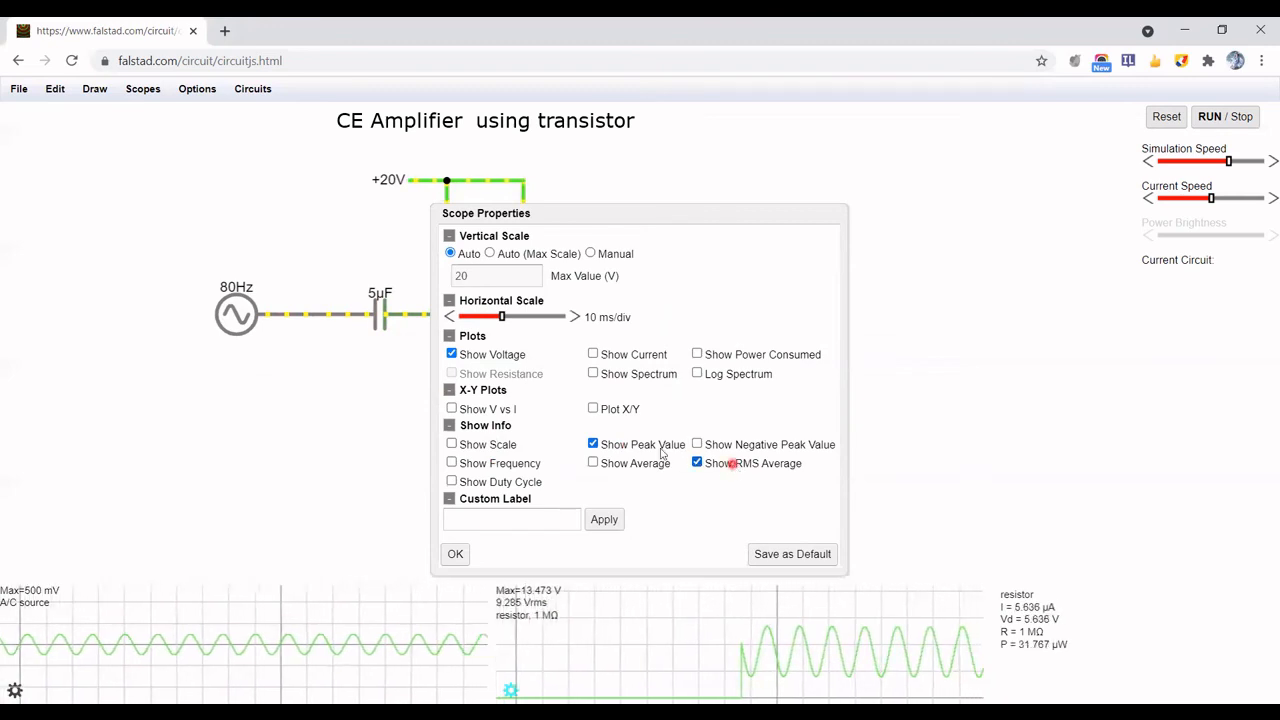
{"action": "left_click", "coordinate": [654, 447]}
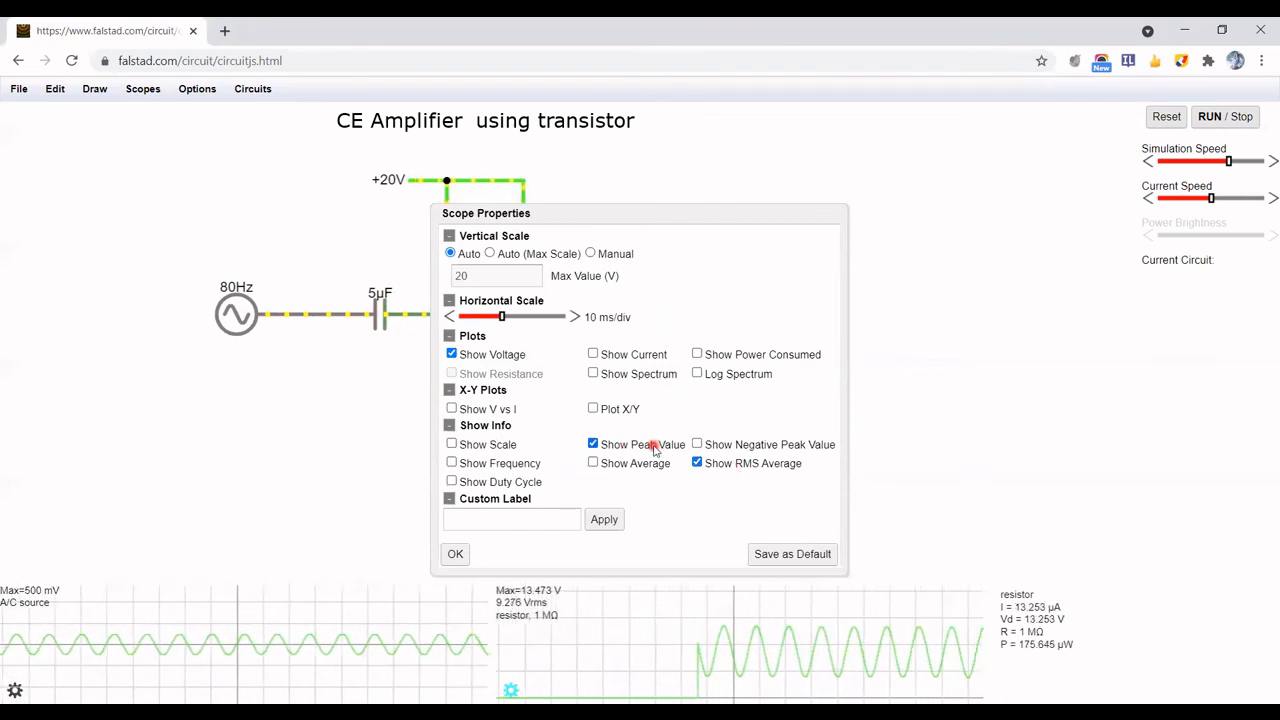
{"action": "left_click", "coordinate": [456, 554]}
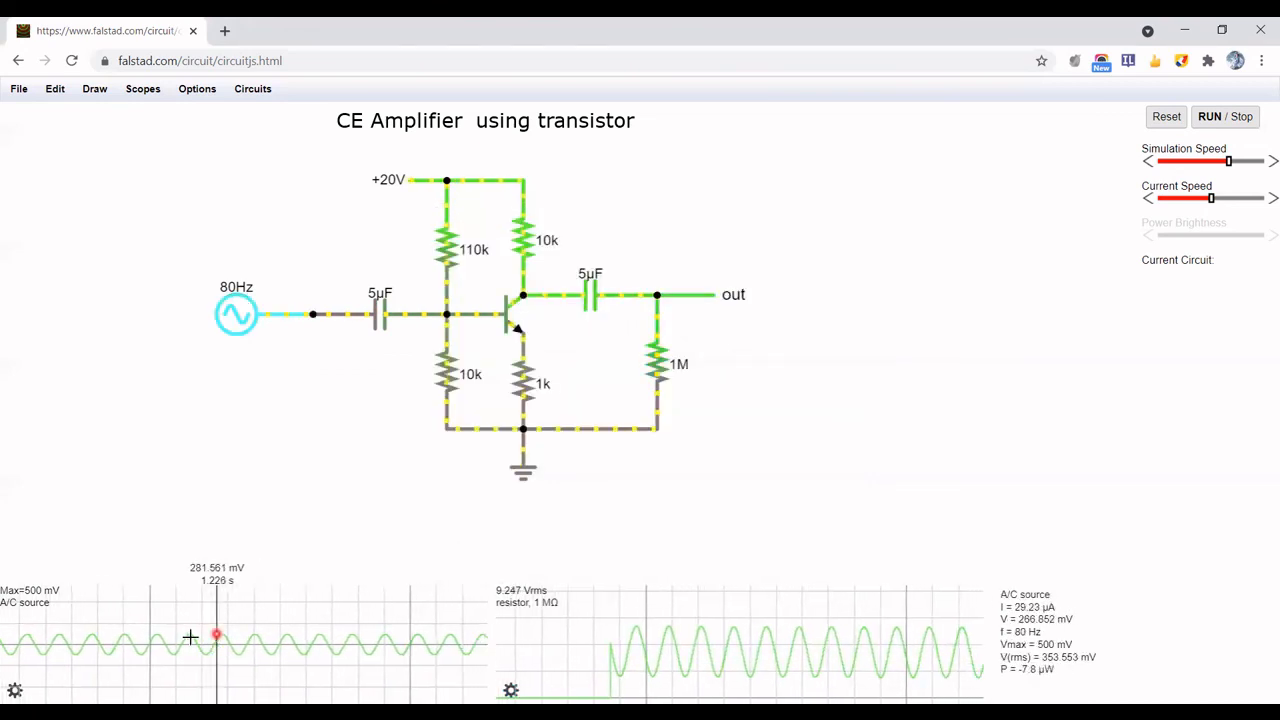
{"action": "left_click", "coordinate": [12, 689]}
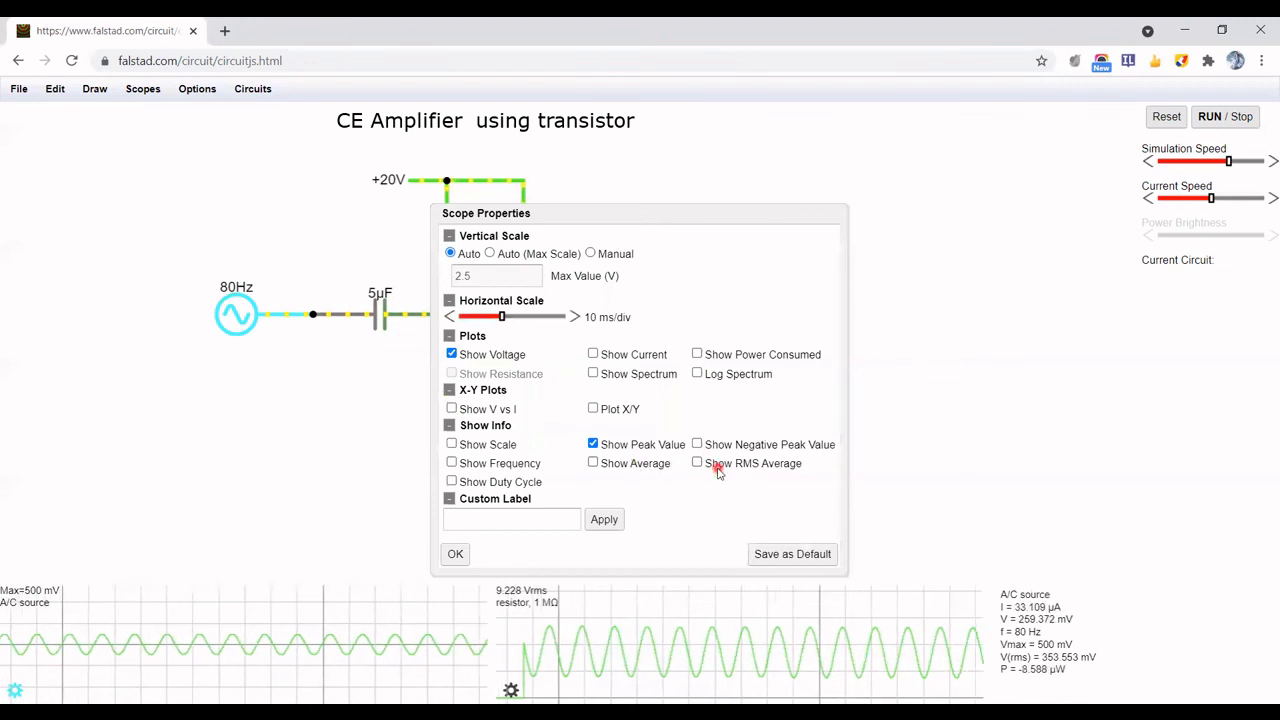
{"action": "left_click", "coordinate": [454, 556]}
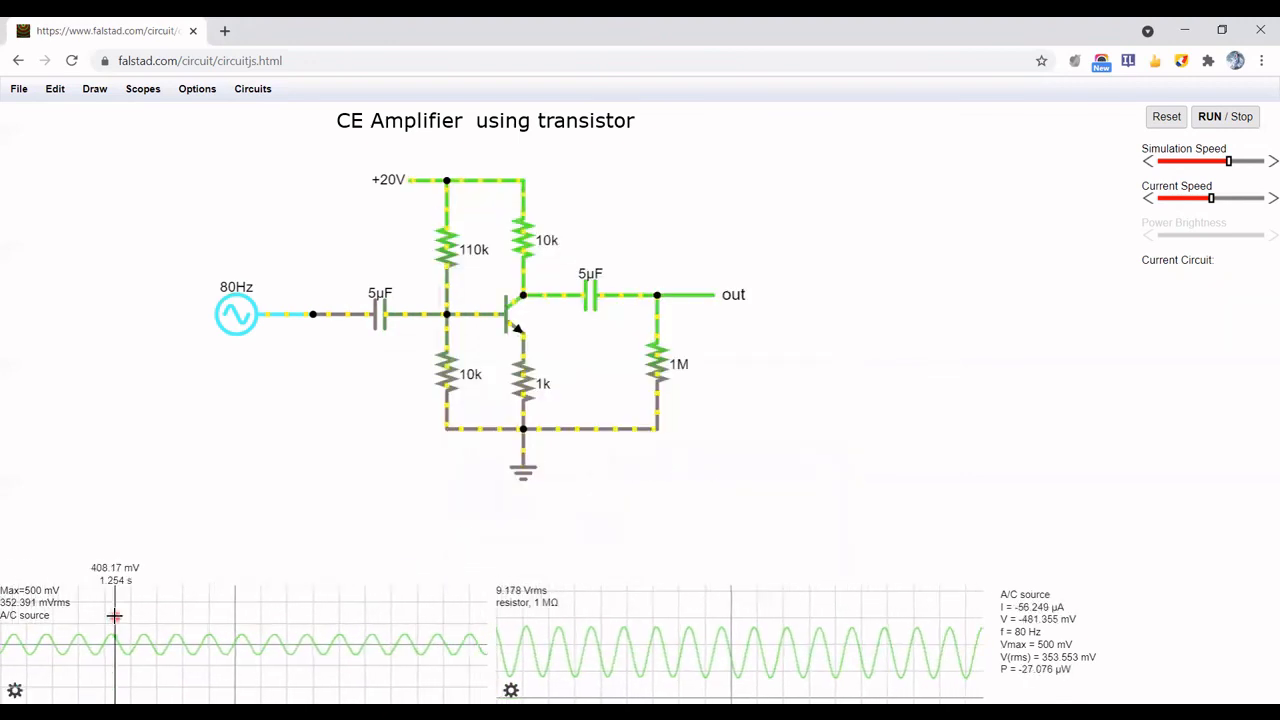